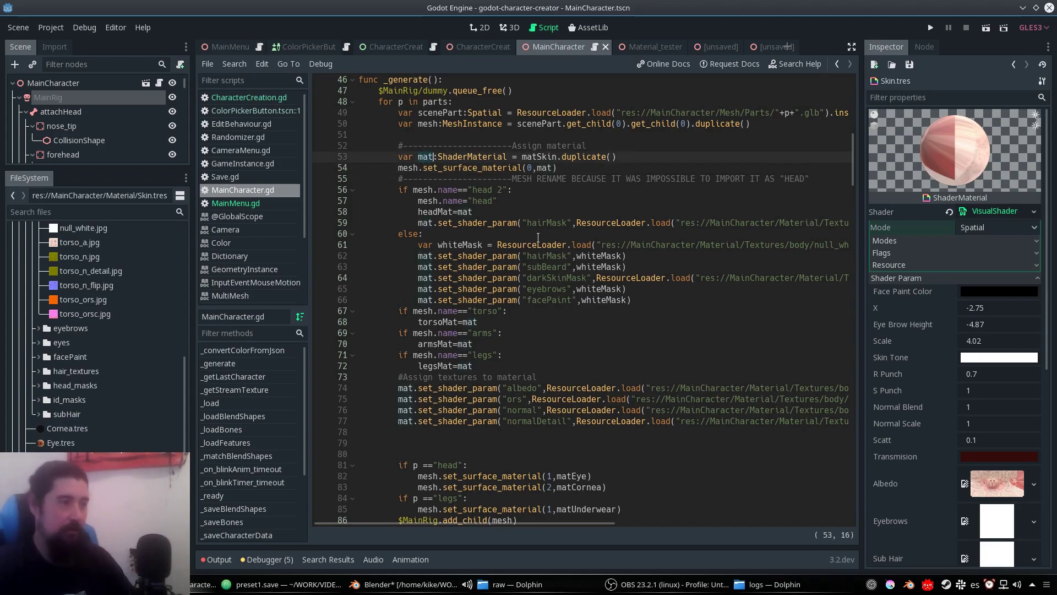
# Step: Highlight the matSkin.duplicate() call and the matSkin declaration that loads Skin.tres
pyautogui.moveTo(522, 157); pyautogui.dragTo(613, 157)
pyautogui.scroll(15, 613, 156)
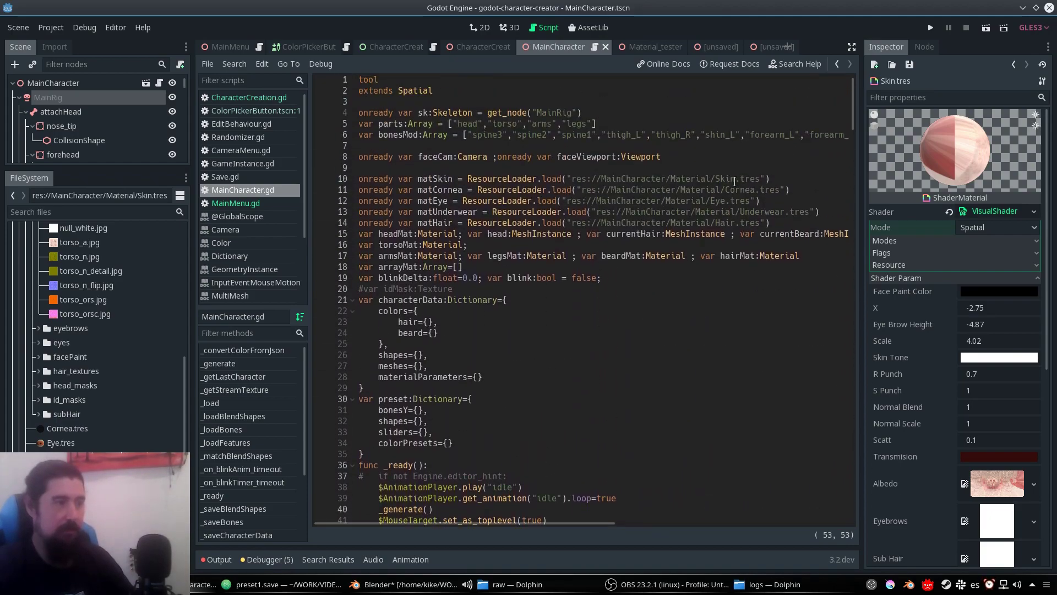
pyautogui.moveTo(767, 176); pyautogui.dragTo(322, 168)
# Step: Review the _generate function in MainCharacter.gd, highlighting the mesh.set_surface_material(0,mat) line
pyautogui.scroll(-10, 532, 233)
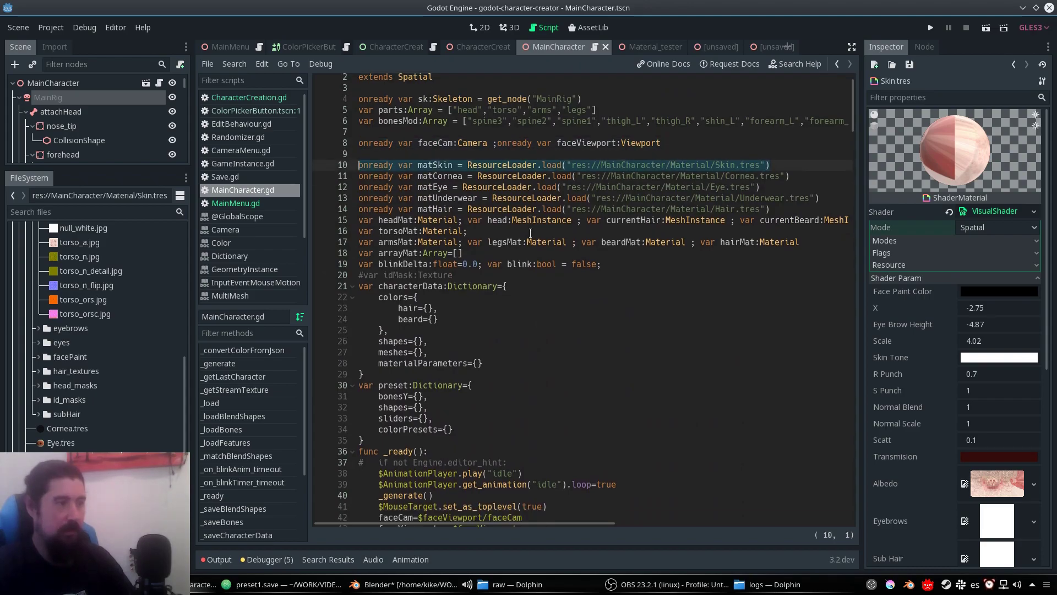
pyautogui.scroll(-1, 532, 233)
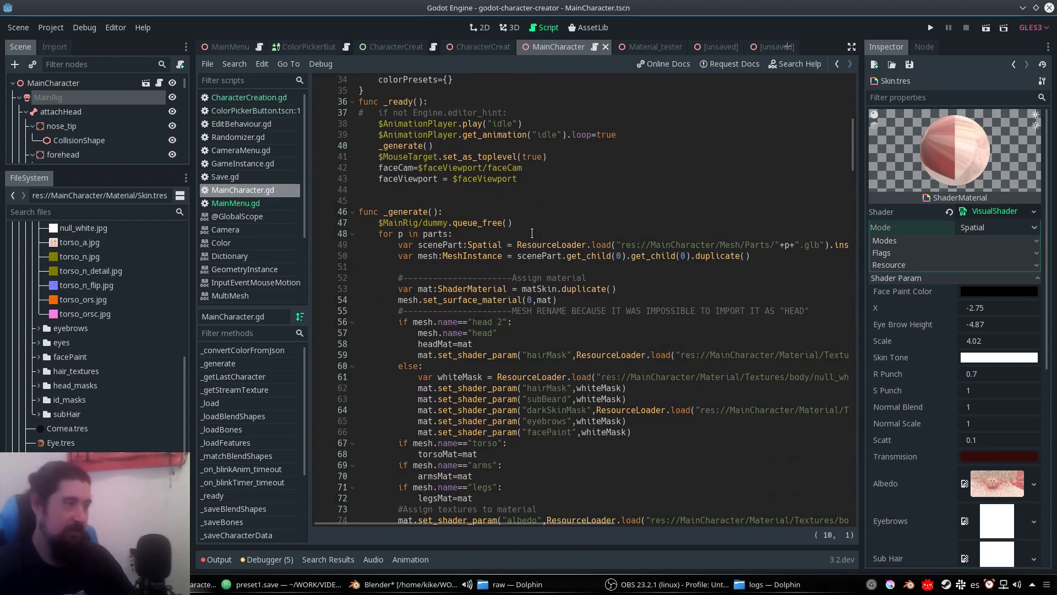
pyautogui.scroll(5, 532, 233)
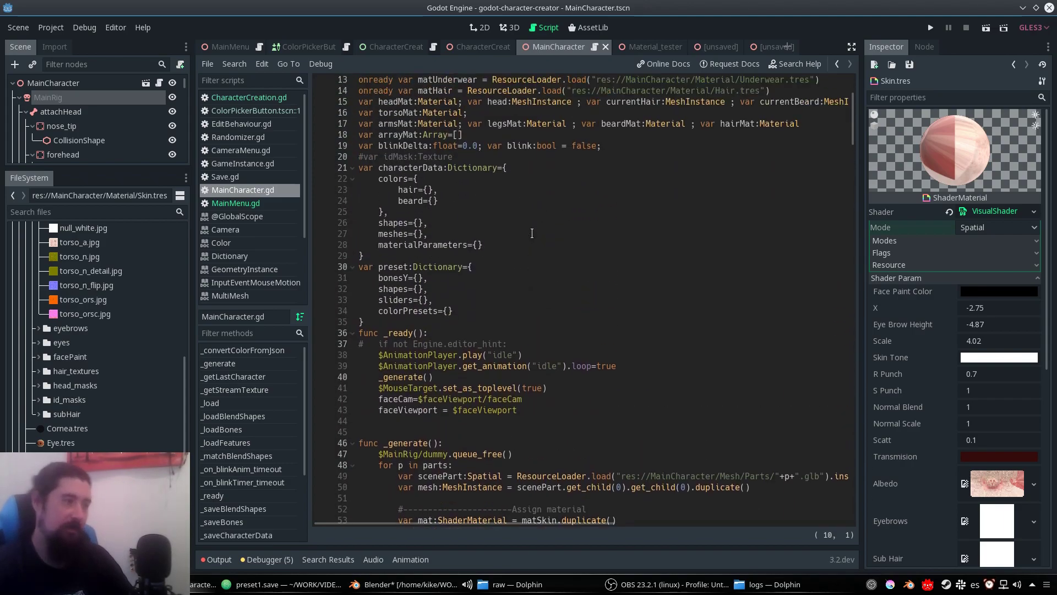
pyautogui.scroll(-8, 510, 215)
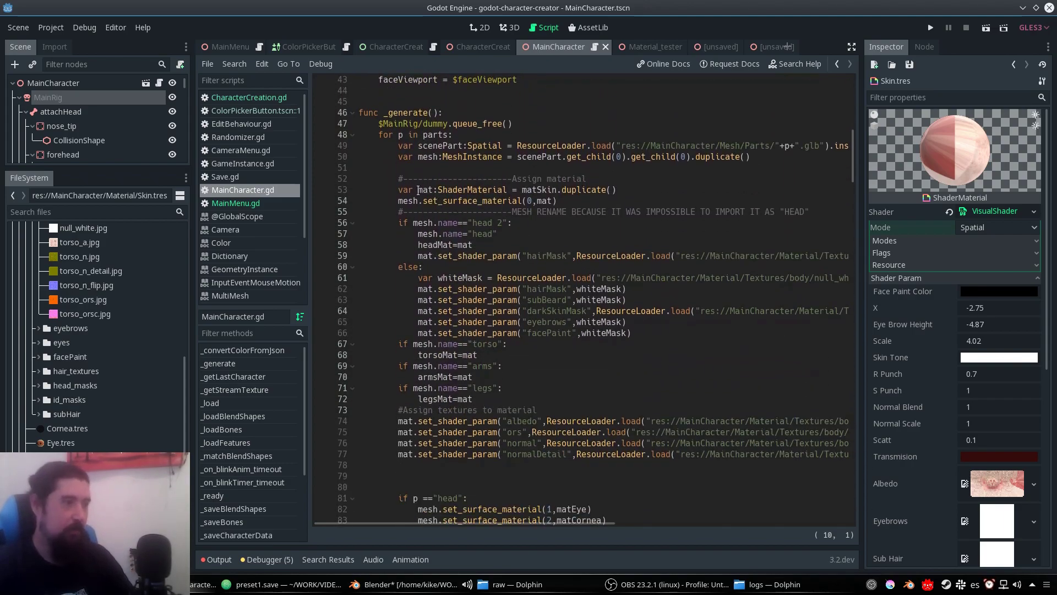
pyautogui.click(330, 200)
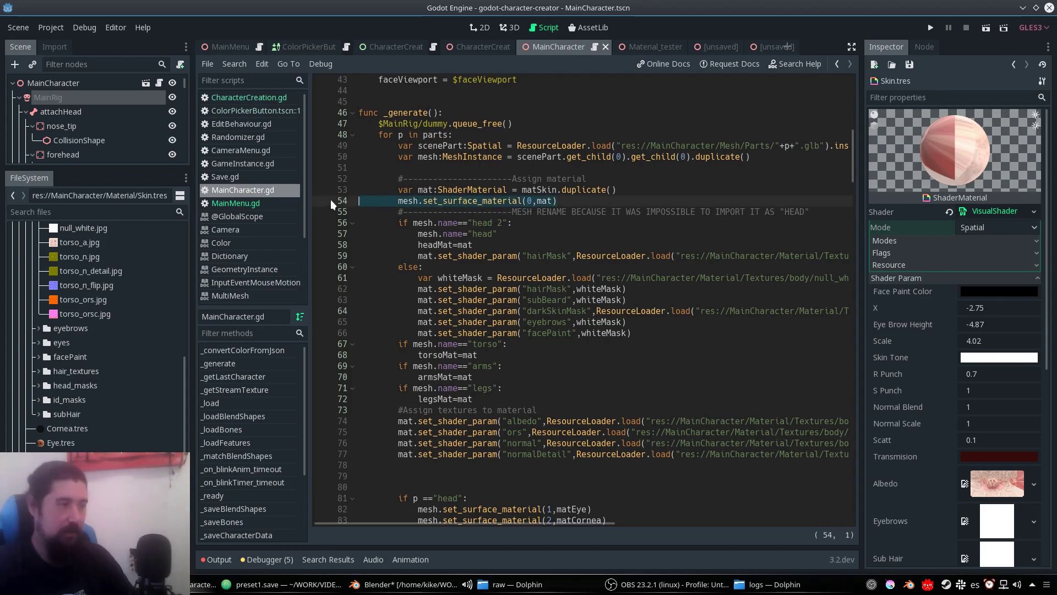
pyautogui.press('Right')
pyautogui.scroll(-4, 385, 201)
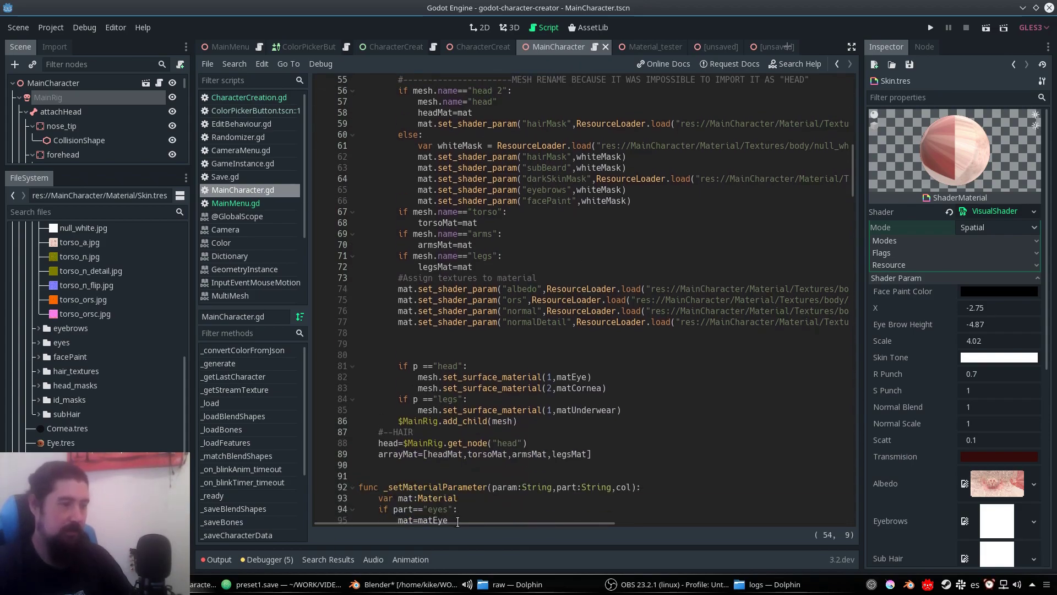
# Step: Review the Skin.tres texture parameters and highlight the body texture path in the albedo set_shader_param line
pyautogui.scroll(-5, 963, 441)
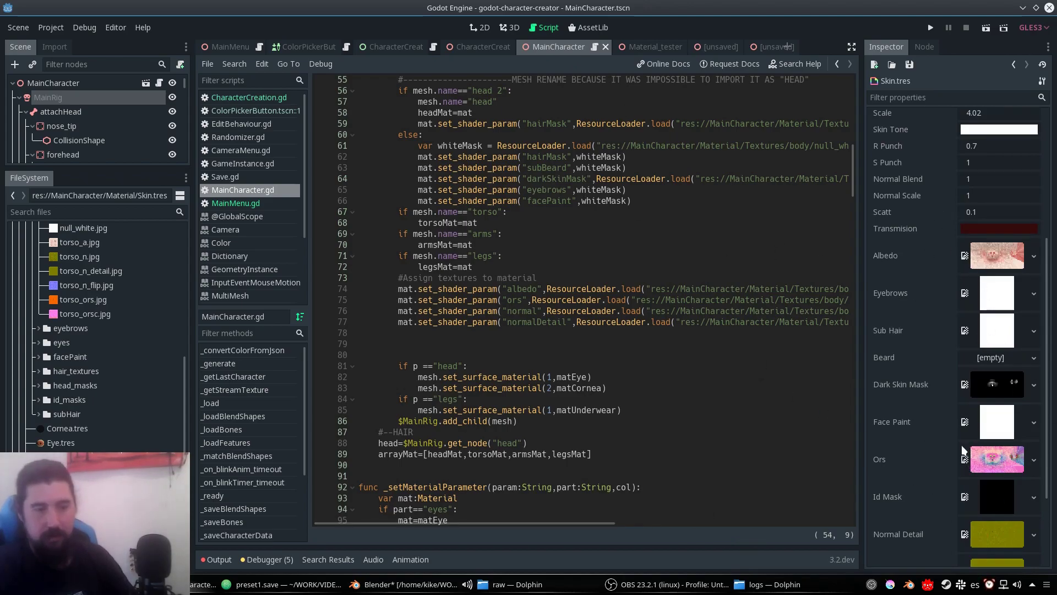
pyautogui.scroll(-2, 961, 474)
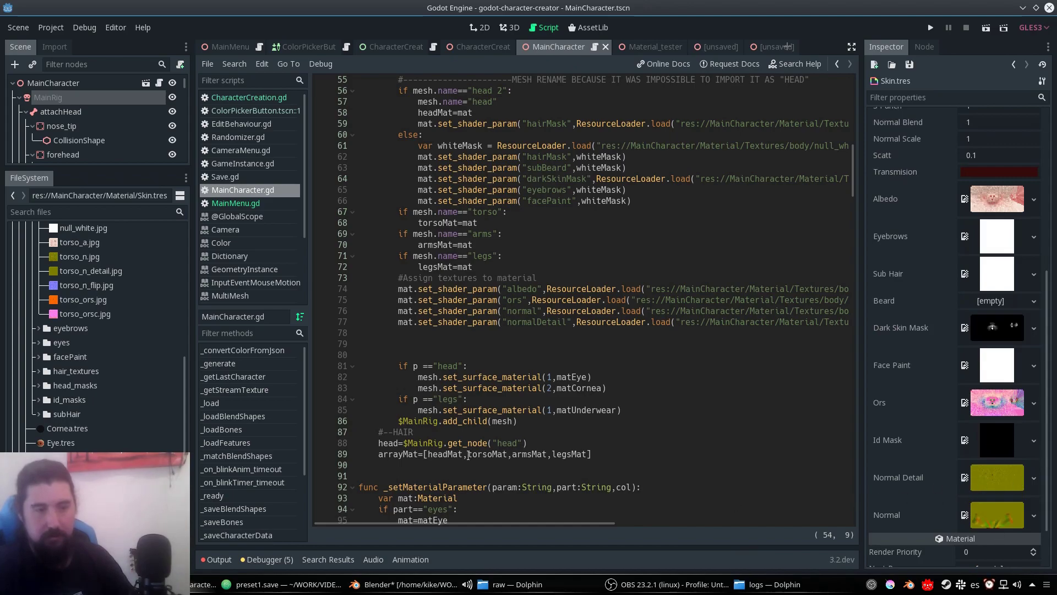
pyautogui.moveTo(474, 523)
pyautogui.mouseDown()
pyautogui.moveTo(596, 522)
pyautogui.moveTo(468, 524)
pyautogui.mouseUp()
pyautogui.moveTo(824, 288); pyautogui.dragTo(634, 288)
pyautogui.hotkey('shift', 'Left')
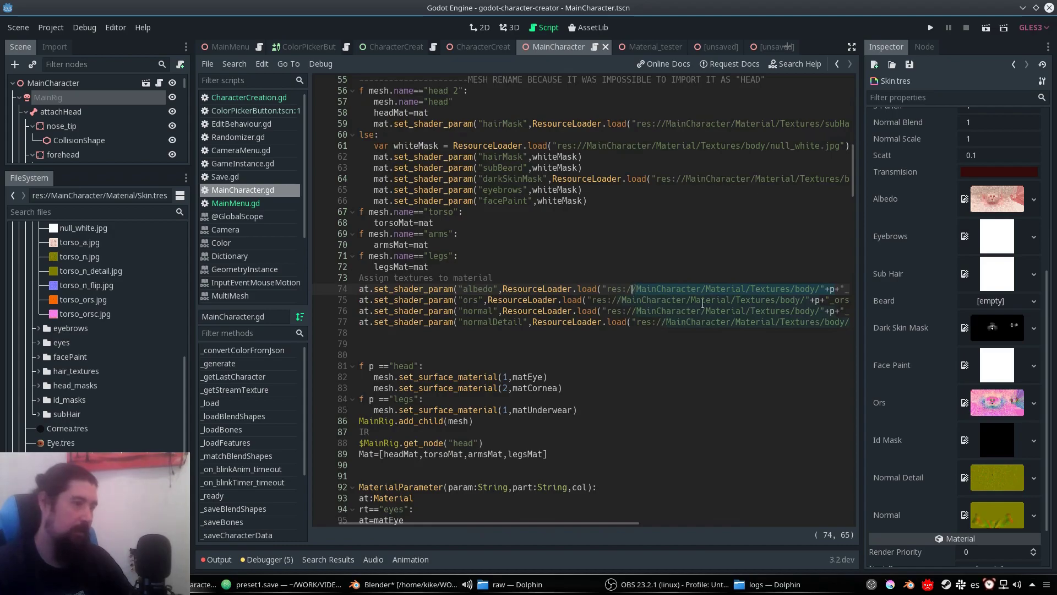
# Step: Browse the project's Material/Textures folder through the body textures and the other texture subfolders
pyautogui.scroll(8, 102, 385)
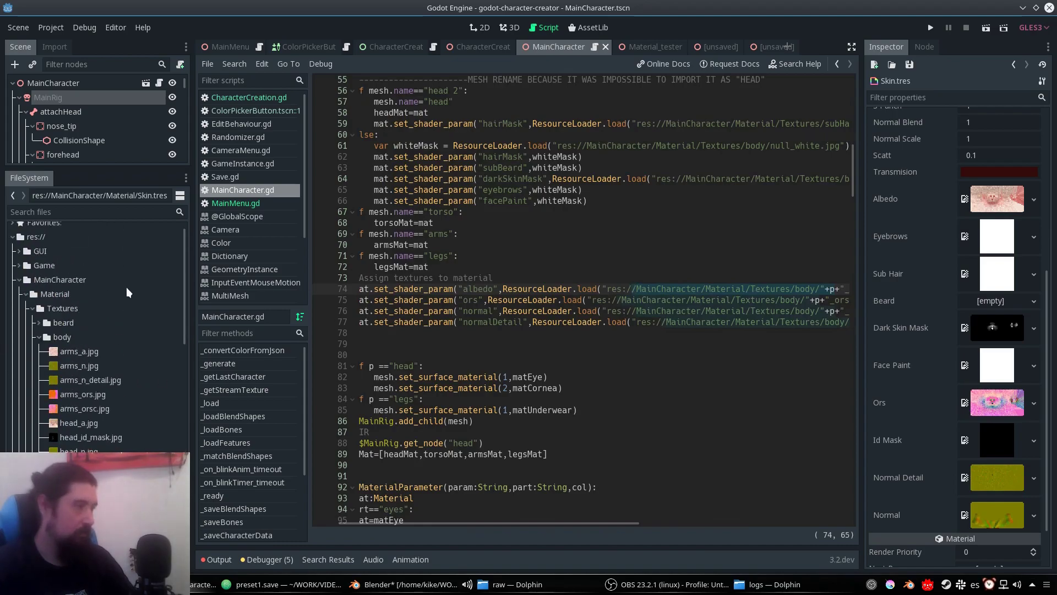
pyautogui.scroll(-4, 108, 385)
pyautogui.scroll(-5, 108, 385)
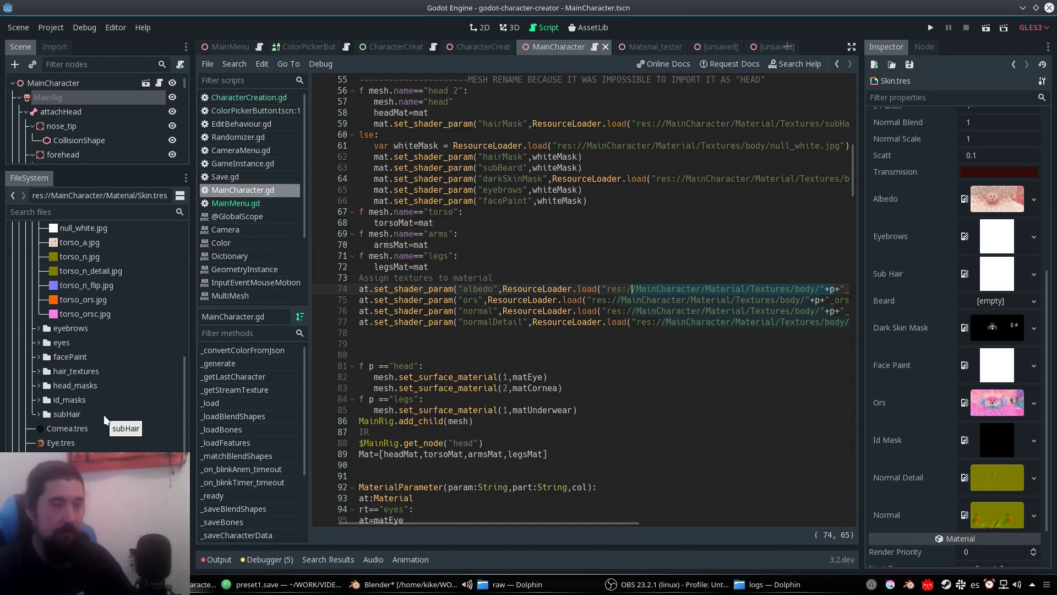
# Step: Open the Skin material's visual shader and examine the eyebrows, subHair, beard and darkSkinMask nodes
pyautogui.moveTo(444, 524); pyautogui.dragTo(410, 523)
pyautogui.scroll(-2, 584, 297)
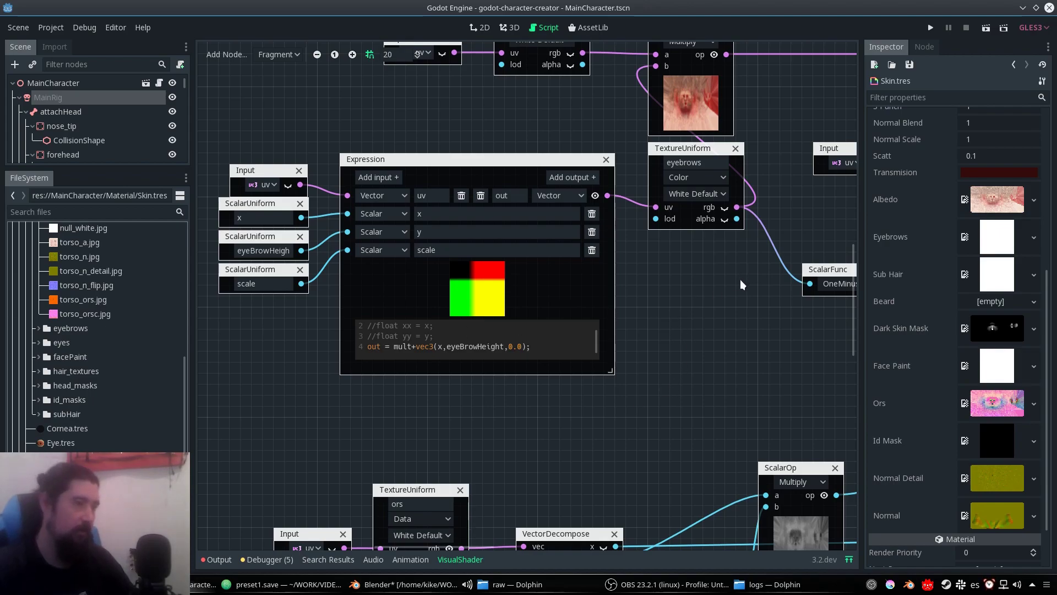
pyautogui.moveTo(742, 280); pyautogui.dragTo(476, 331, button='middle')
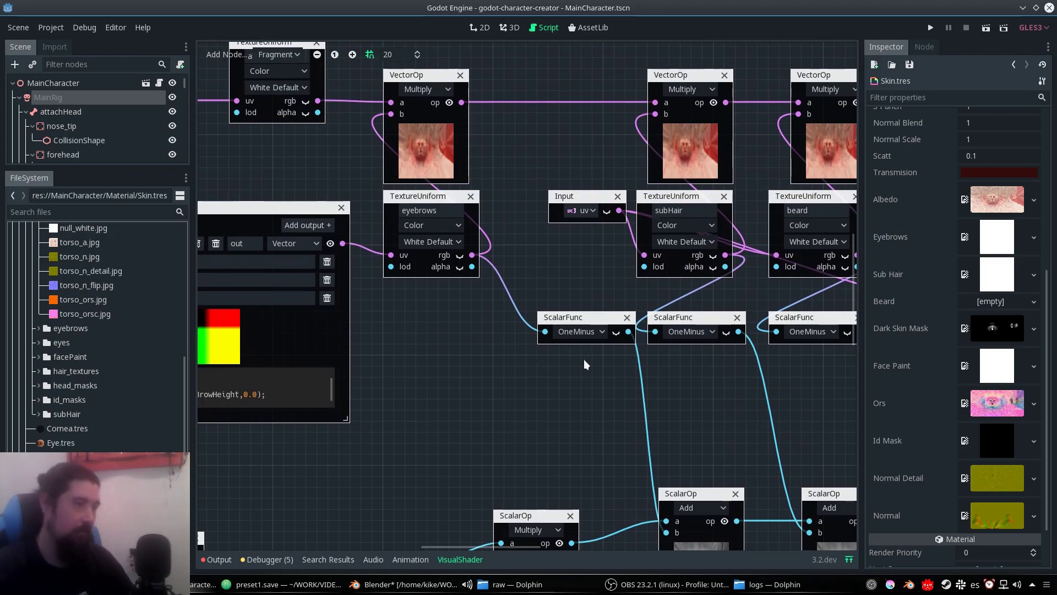
pyautogui.moveTo(694, 379)
pyautogui.mouseDown(button='middle')
pyautogui.moveTo(487, 362)
pyautogui.moveTo(429, 372)
pyautogui.mouseUp(button='middle')
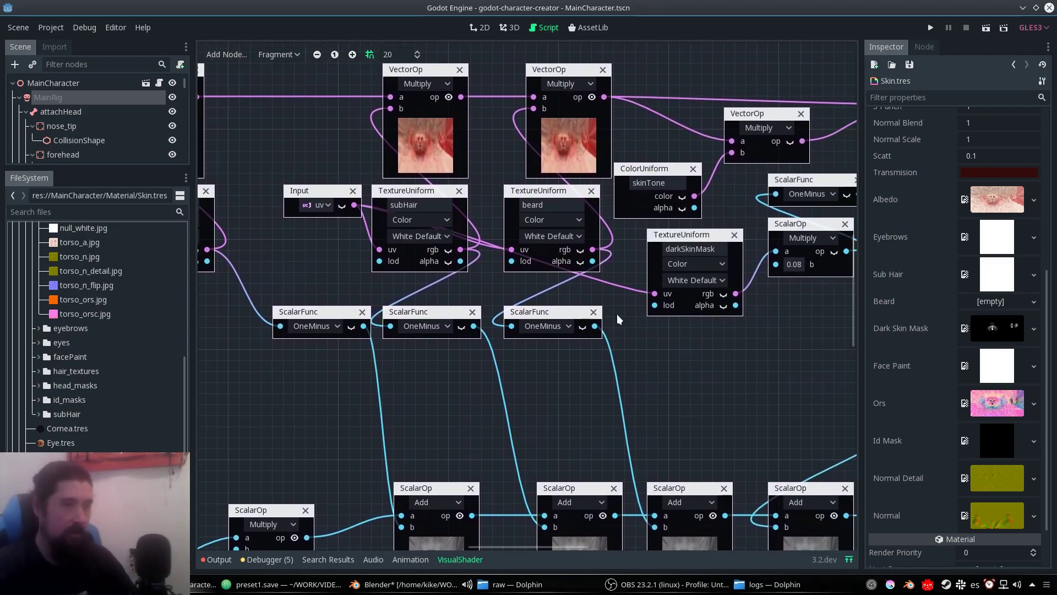
pyautogui.moveTo(617, 314)
pyautogui.mouseDown(button='middle')
pyautogui.moveTo(523, 362)
pyautogui.moveTo(422, 265)
pyautogui.mouseUp(button='middle')
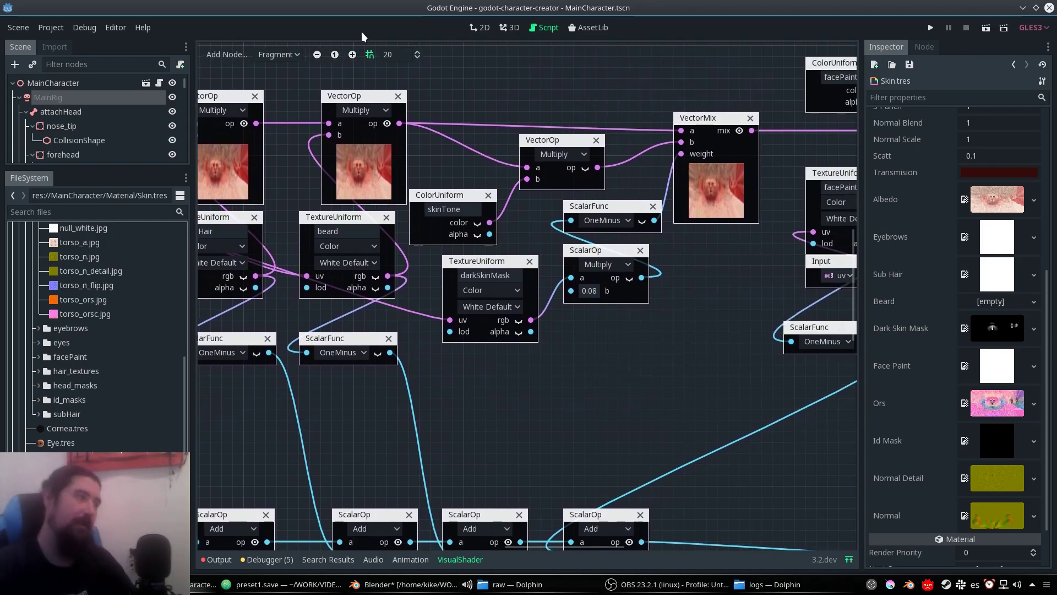
# Step: Examine the shader graph's VectorMix nodes and face paint branch leading to the Output node
pyautogui.click(317, 54)
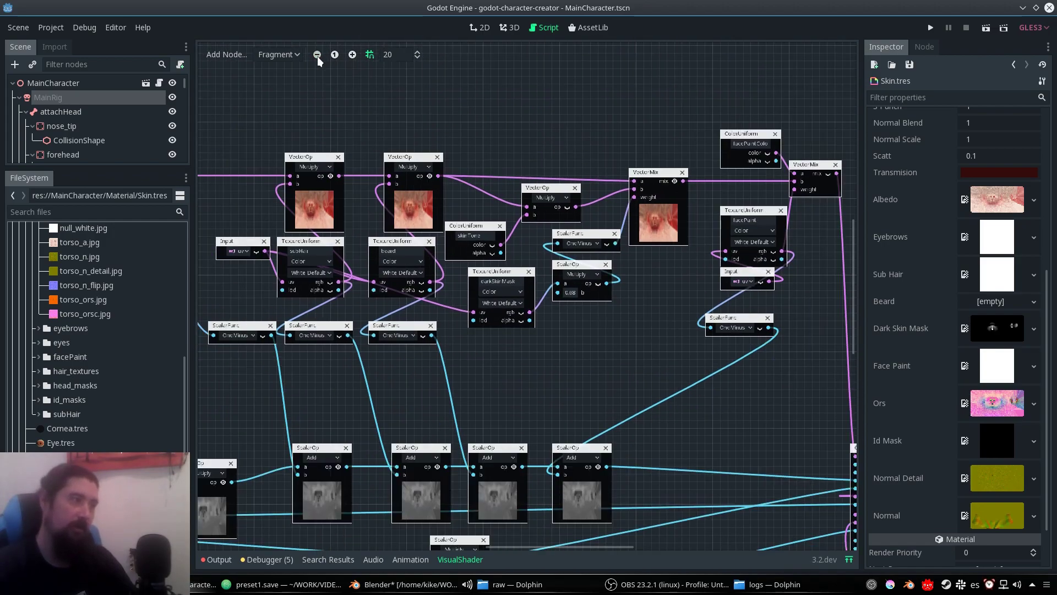
pyautogui.click(353, 52)
pyautogui.click(353, 53)
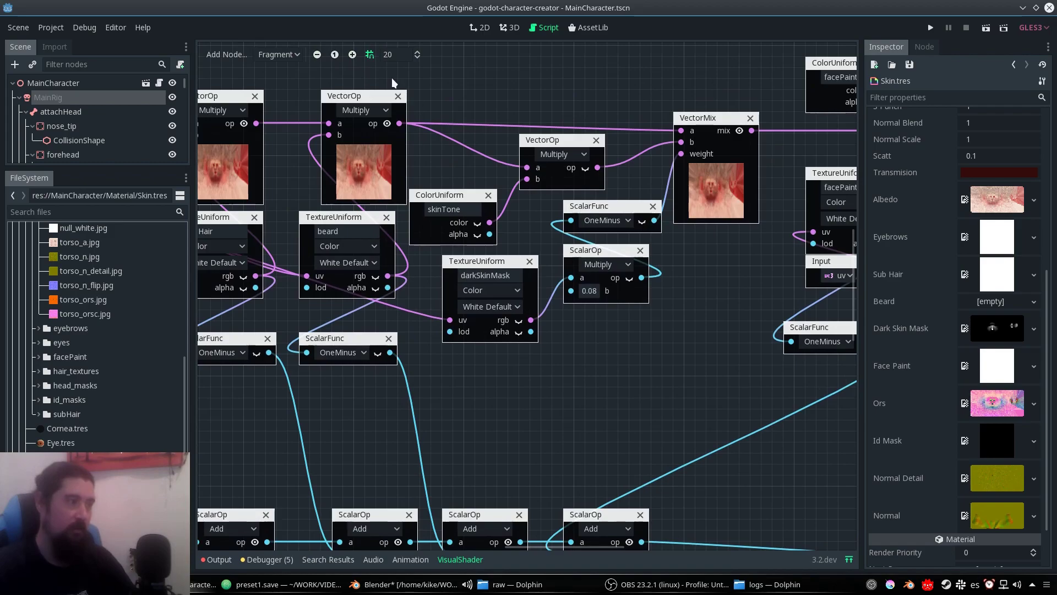
pyautogui.moveTo(677, 312); pyautogui.dragTo(441, 316, button='middle')
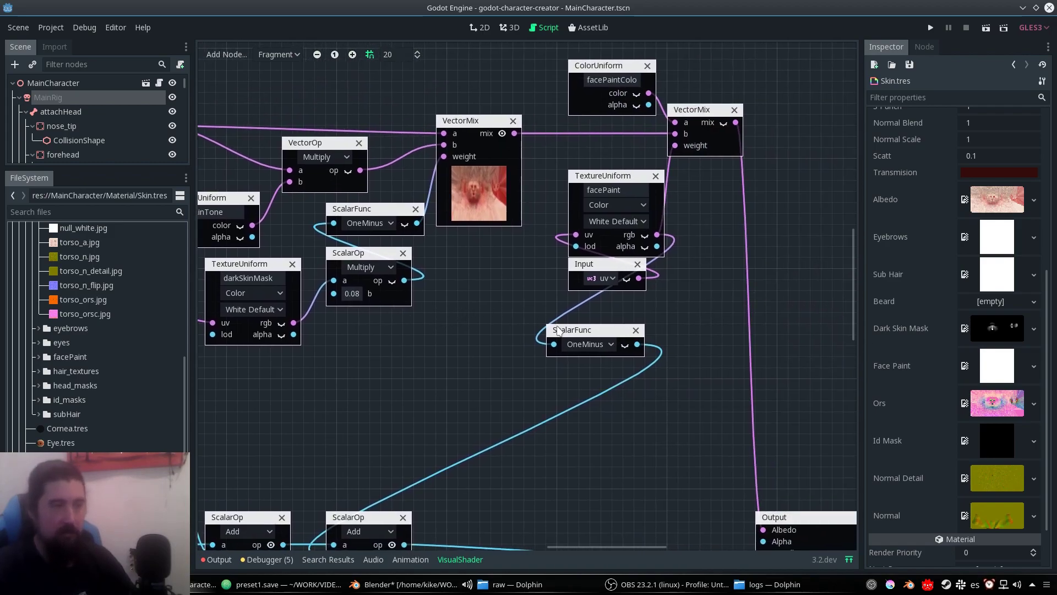
pyautogui.moveTo(665, 356)
pyautogui.mouseDown(button='middle')
pyautogui.moveTo(590, 309)
pyautogui.moveTo(659, 345)
pyautogui.mouseUp(button='middle')
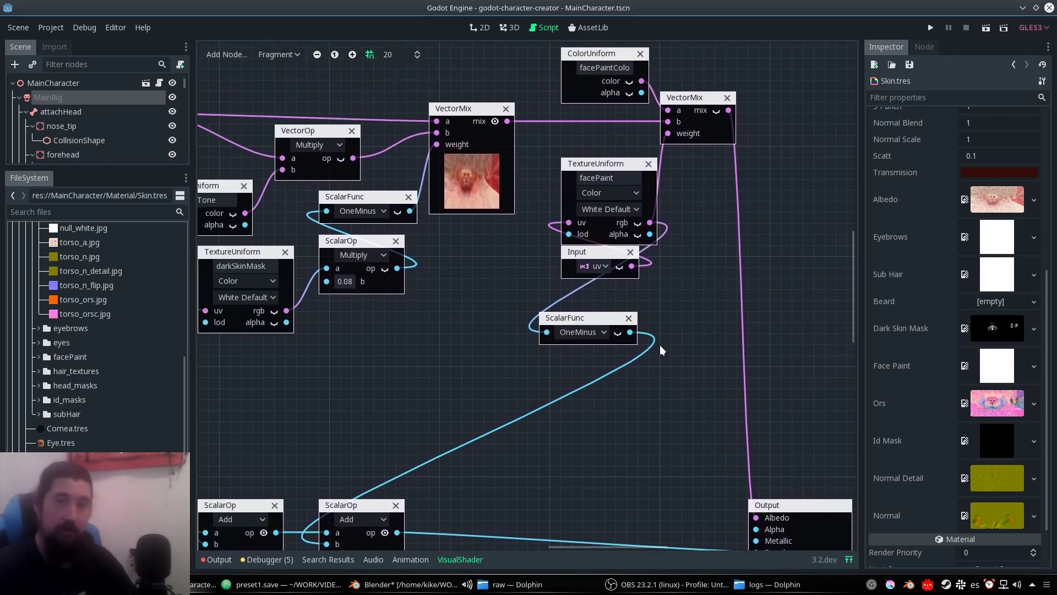
pyautogui.moveTo(462, 318); pyautogui.dragTo(493, 318, button='middle')
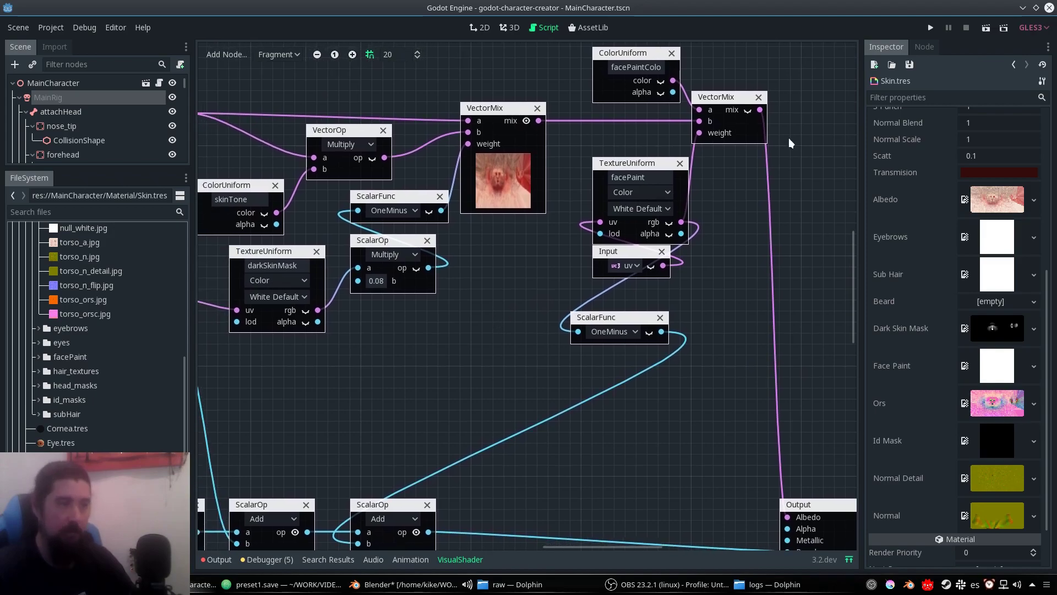
# Step: Select the facePaint texture node and shift the face paint color node slightly downward
pyautogui.moveTo(513, 390); pyautogui.dragTo(364, 371, button='middle')
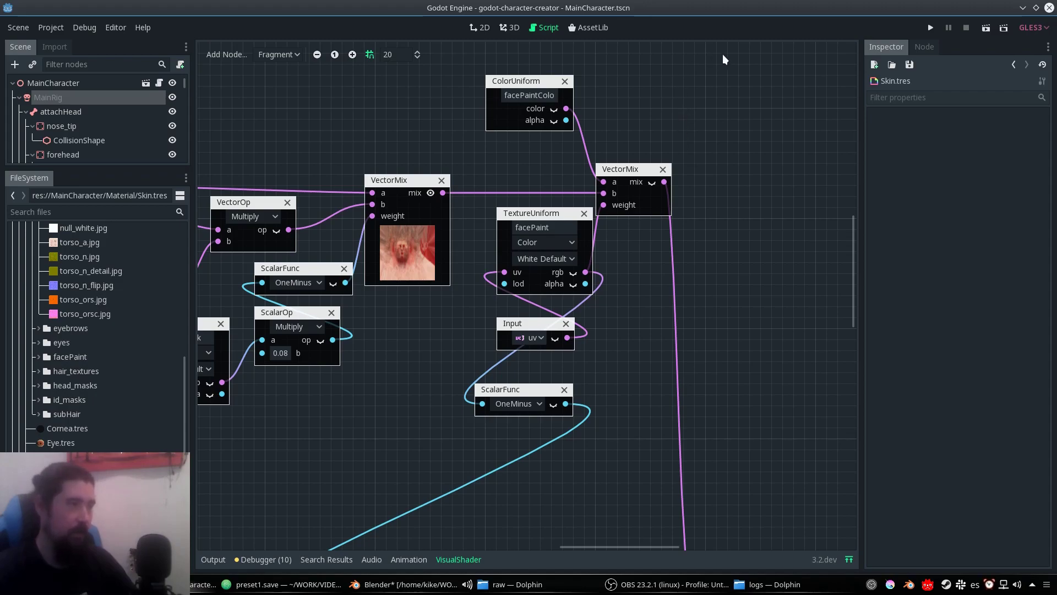
pyautogui.click(549, 215)
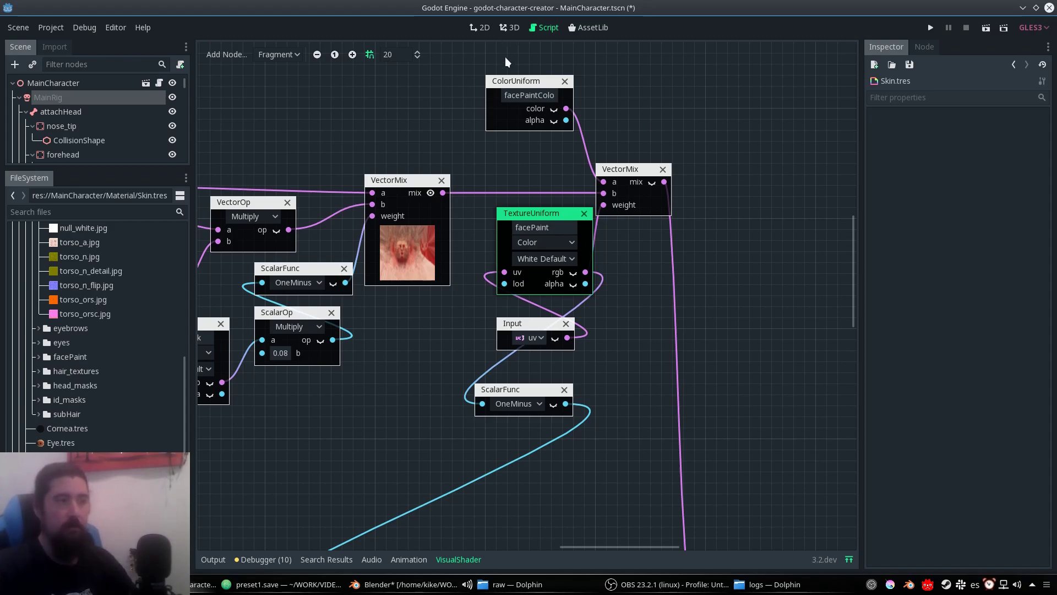
pyautogui.moveTo(511, 82); pyautogui.dragTo(520, 95)
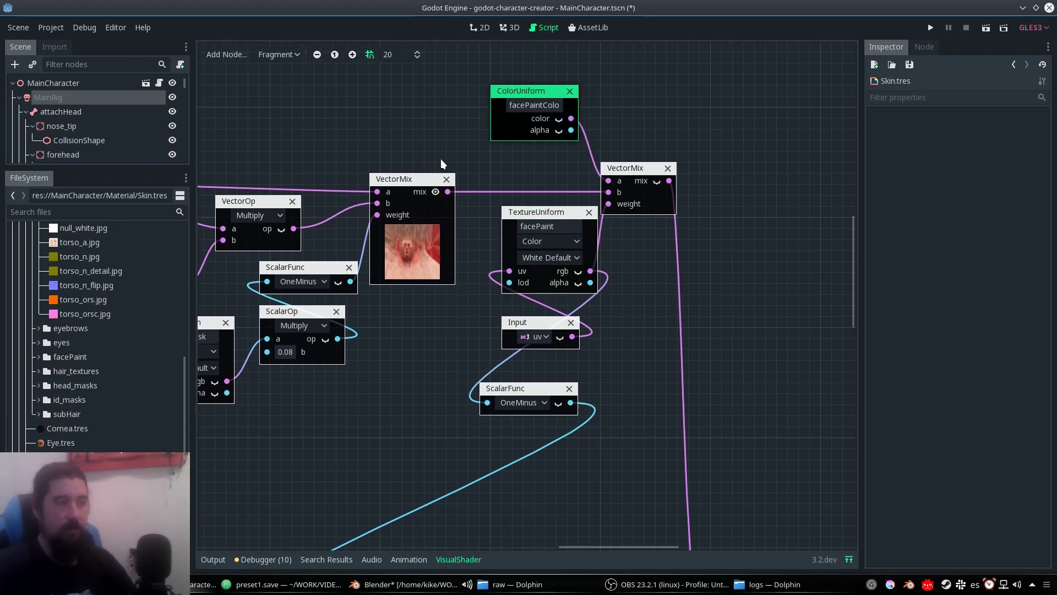
# Step: Trace the skin tone mix back through the beard and subHair branches, selecting the VectorMix and Multiply nodes
pyautogui.moveTo(440, 159); pyautogui.dragTo(625, 137, button='middle')
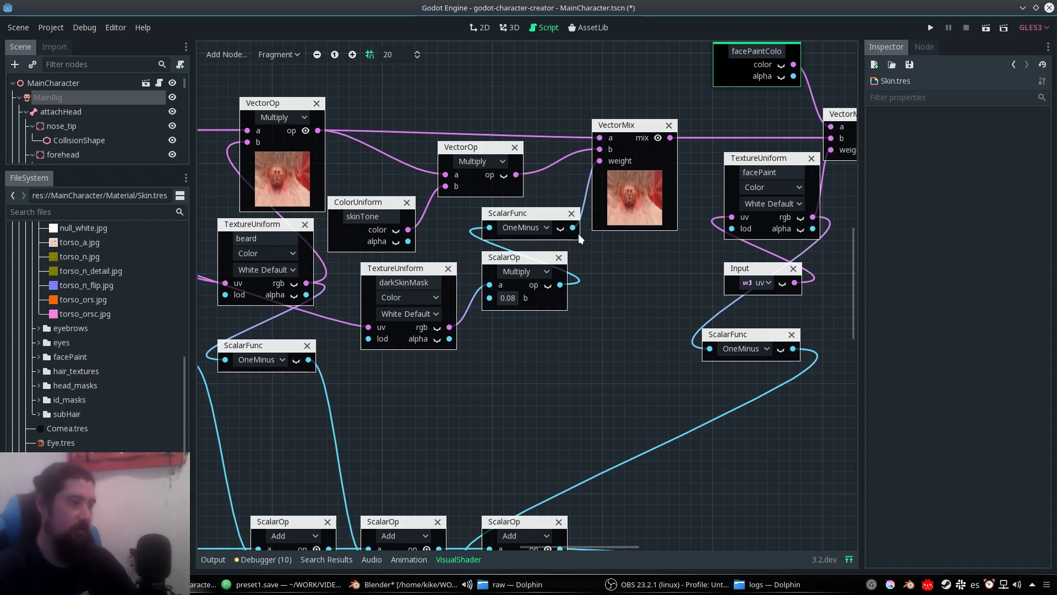
pyautogui.moveTo(463, 87); pyautogui.dragTo(525, 88, button='middle')
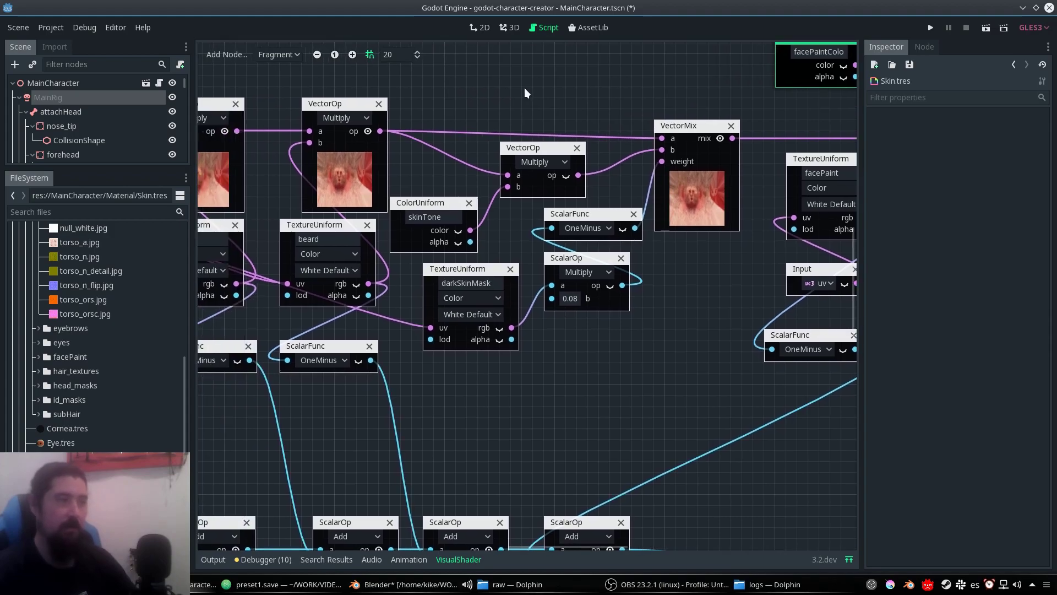
pyautogui.click(687, 131)
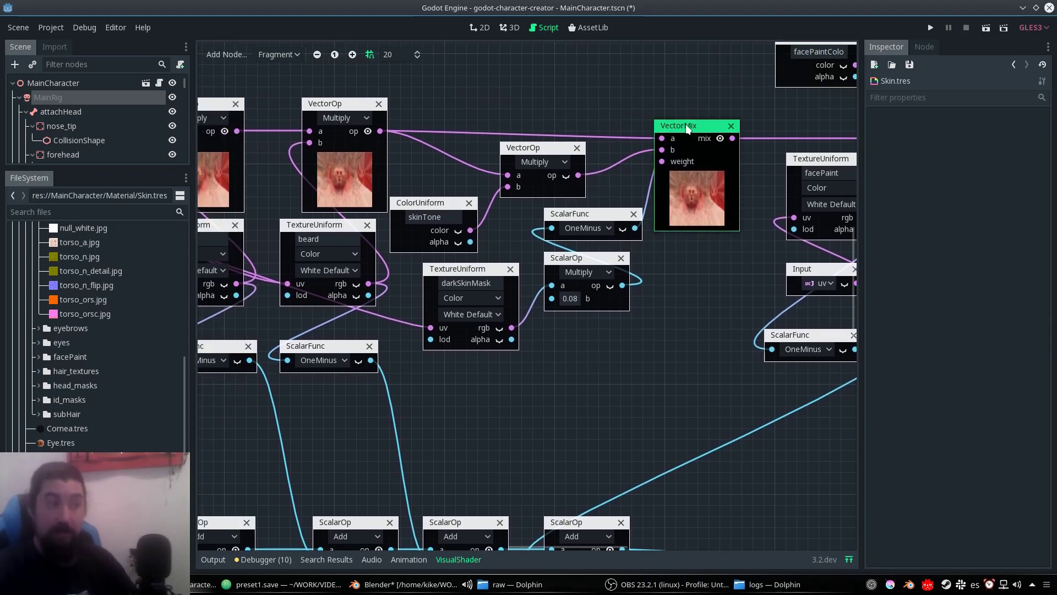
pyautogui.moveTo(469, 115); pyautogui.dragTo(540, 107, button='middle')
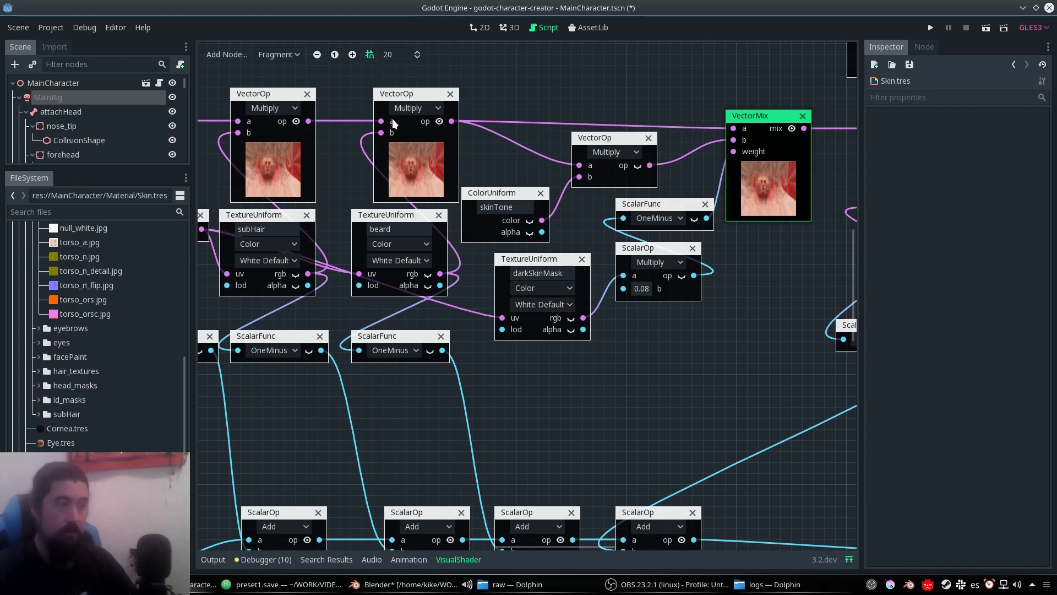
pyautogui.moveTo(562, 114); pyautogui.dragTo(737, 103, button='middle')
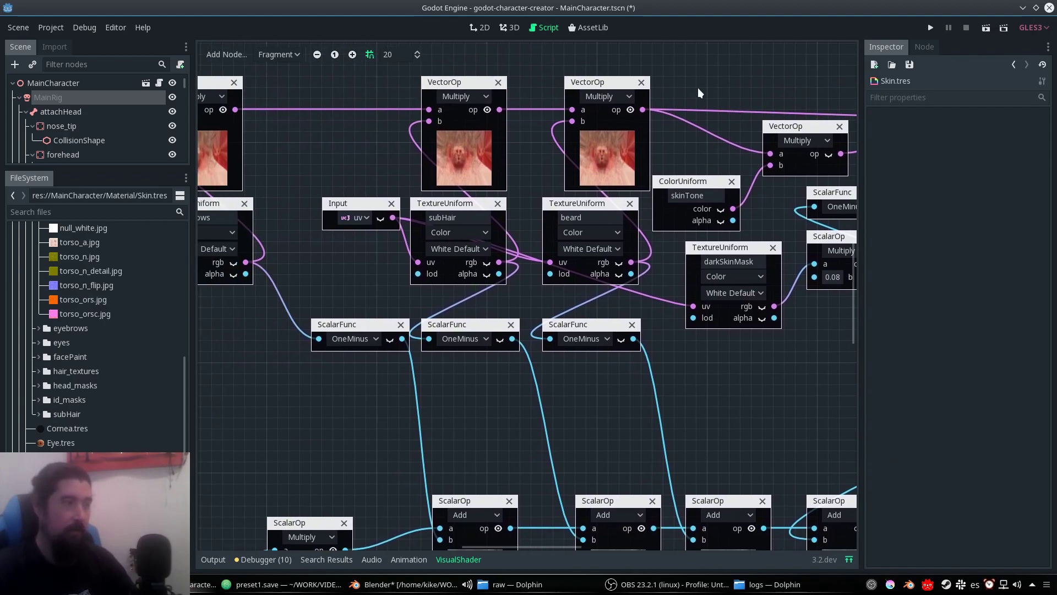
pyautogui.click(609, 84)
pyautogui.click(466, 85)
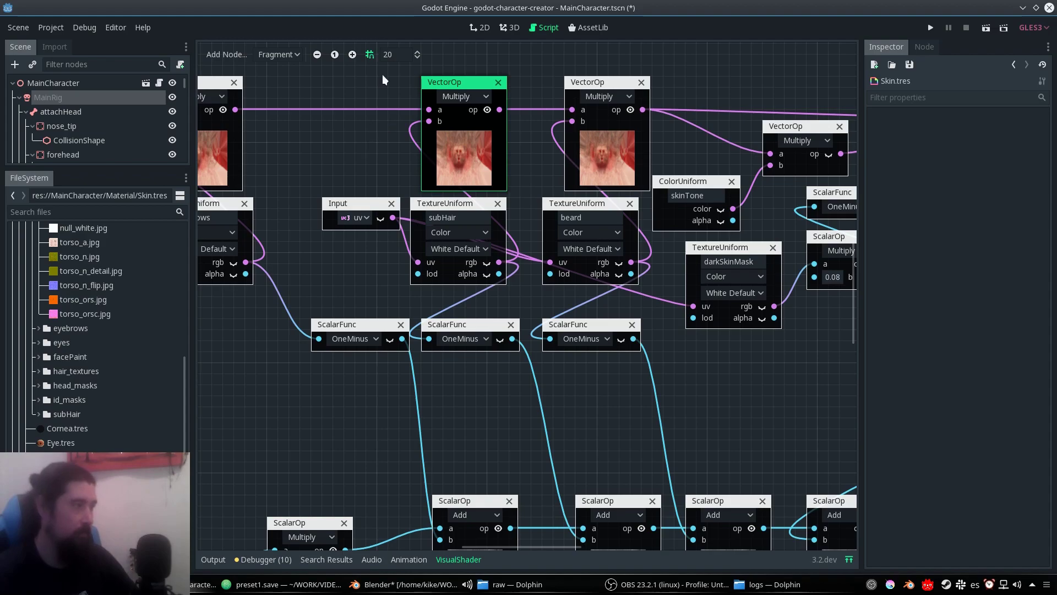
# Step: Inspect the albedo and eyebrows branch with its Expression node and view the eyebrow mask files in the eyebrows folder
pyautogui.moveTo(332, 161); pyautogui.dragTo(759, 161, button='middle')
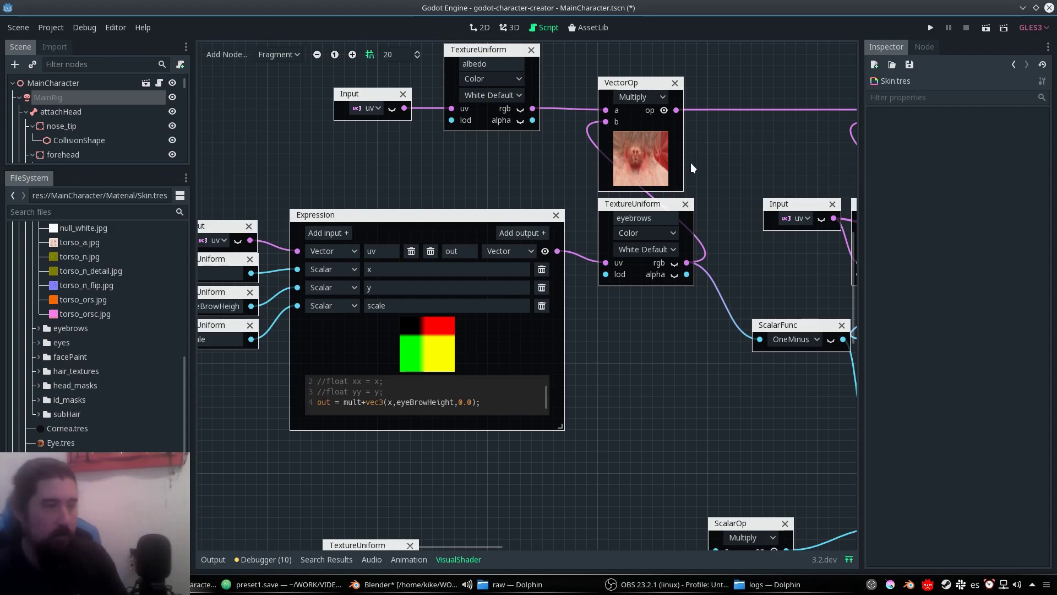
pyautogui.moveTo(692, 164)
pyautogui.mouseDown(button='middle')
pyautogui.moveTo(695, 155)
pyautogui.moveTo(705, 163)
pyautogui.mouseUp(button='middle')
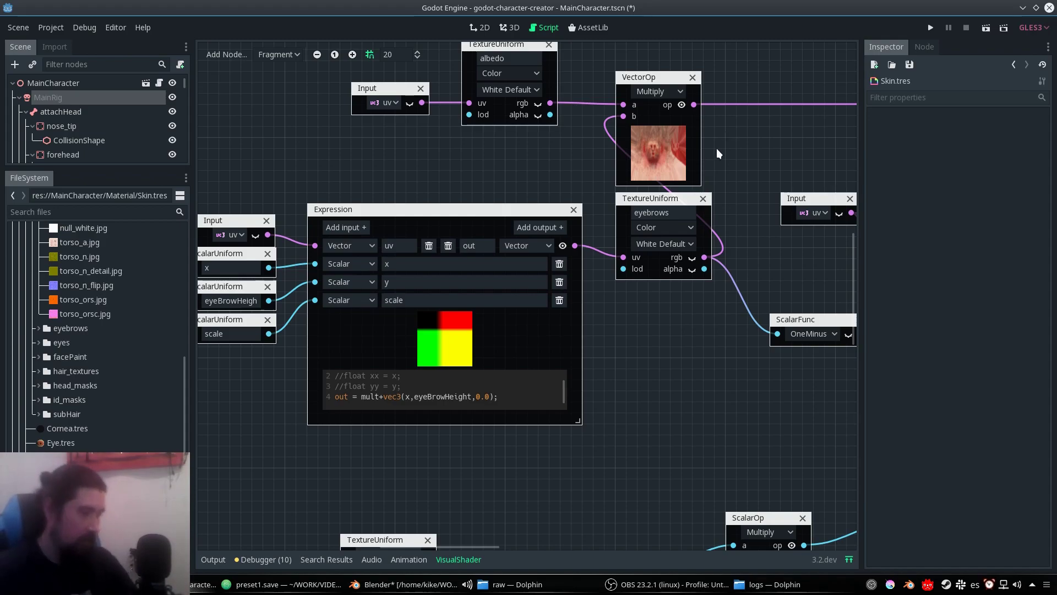
pyautogui.moveTo(643, 397); pyautogui.dragTo(704, 378, button='middle')
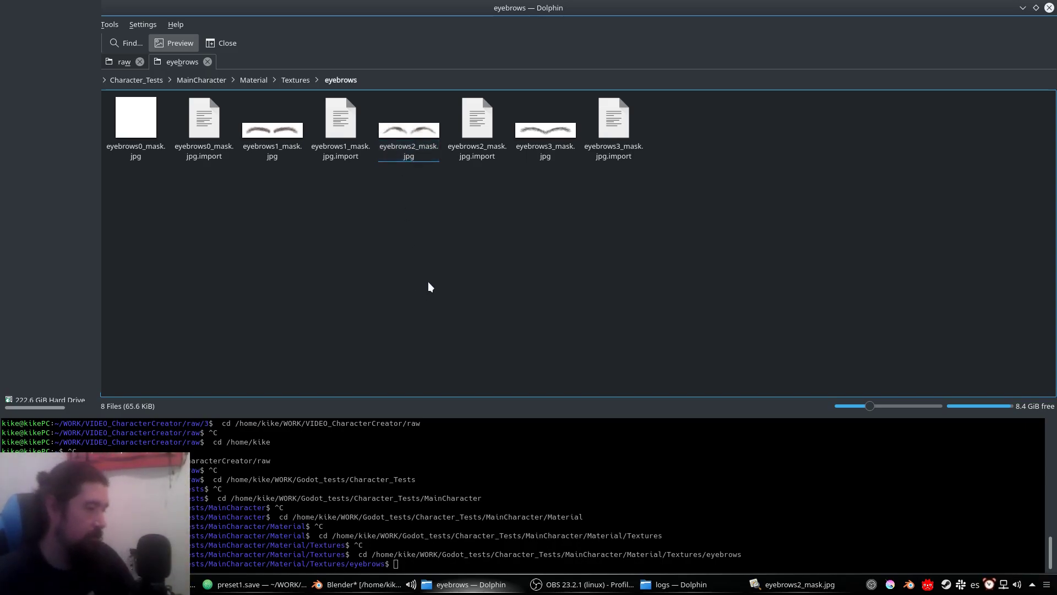
# Step: Switch back to Godot and select the Expression node feeding the eyebrows texture
pyautogui.hotkey('alt', 'Tab')
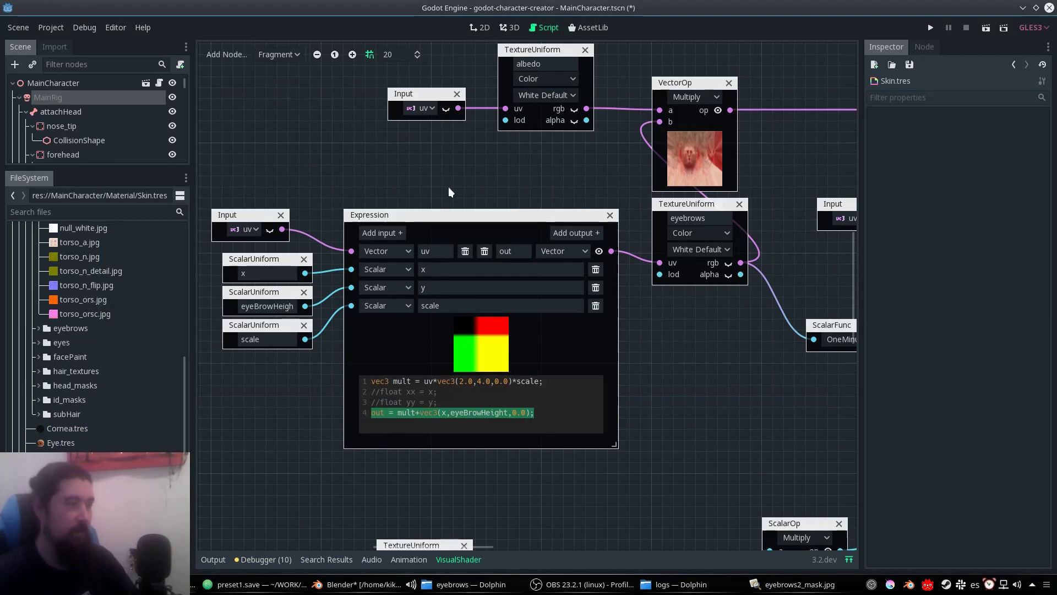
pyautogui.moveTo(495, 187); pyautogui.dragTo(556, 167, button='middle')
pyautogui.click(595, 199)
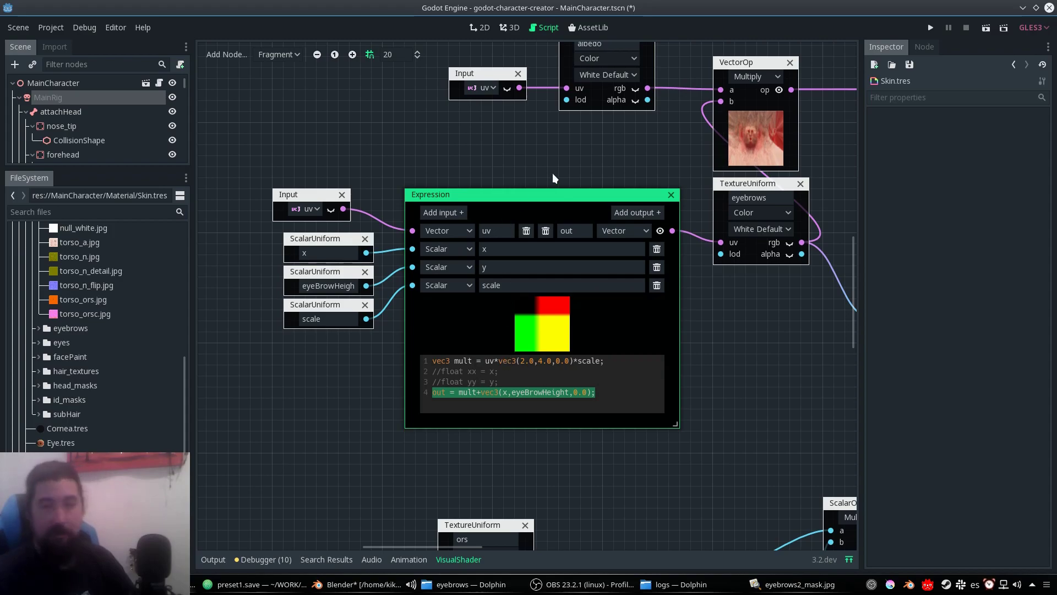
# Step: Examine the eyebrows Expression node's x, eyeBrowHeight and scale uniforms and its output code line
pyautogui.moveTo(445, 235); pyautogui.dragTo(556, 281, button='middle')
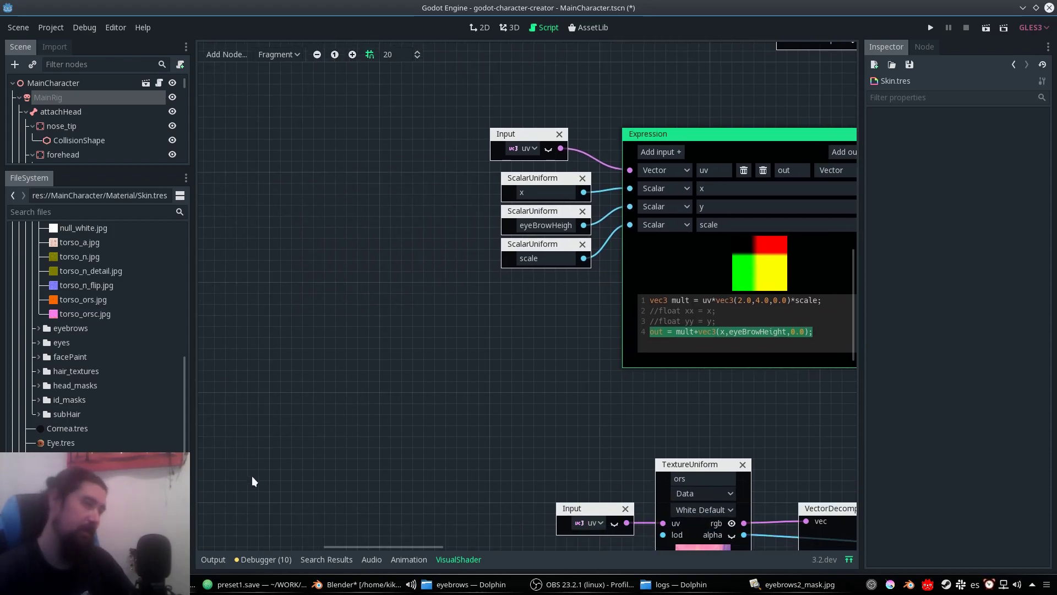
pyautogui.moveTo(484, 361); pyautogui.dragTo(418, 226, button='middle')
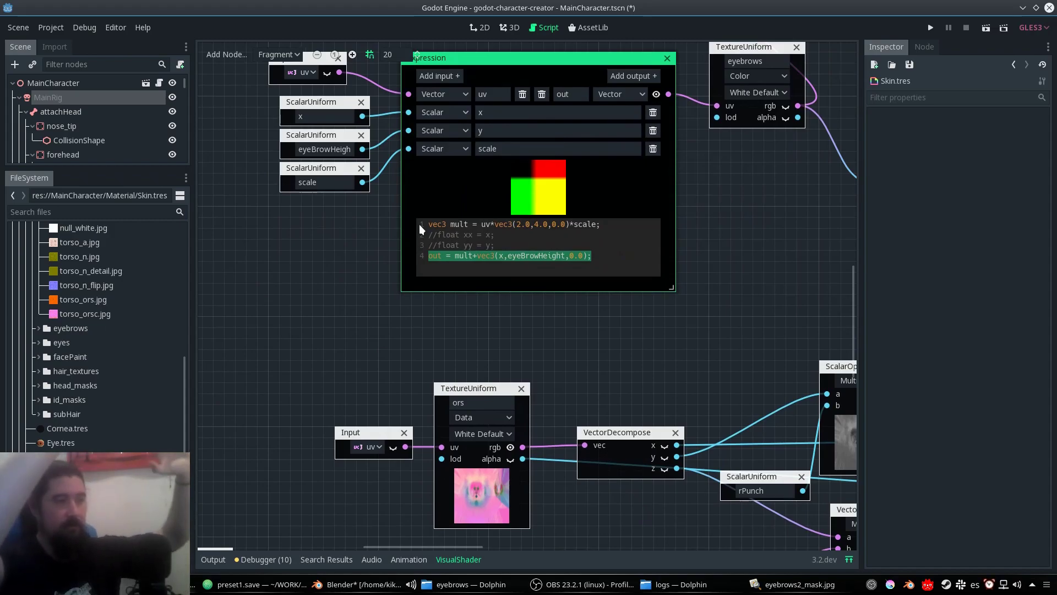
pyautogui.doubleClick(523, 256)
# Step: Trace the eyebrows, subHair and beard textures through their OneMinus nodes into the chain of Add nodes
pyautogui.moveTo(741, 169); pyautogui.dragTo(590, 130, button='middle')
pyautogui.moveTo(765, 282); pyautogui.dragTo(523, 353, button='middle')
pyautogui.moveTo(576, 313); pyautogui.dragTo(549, 388, button='middle')
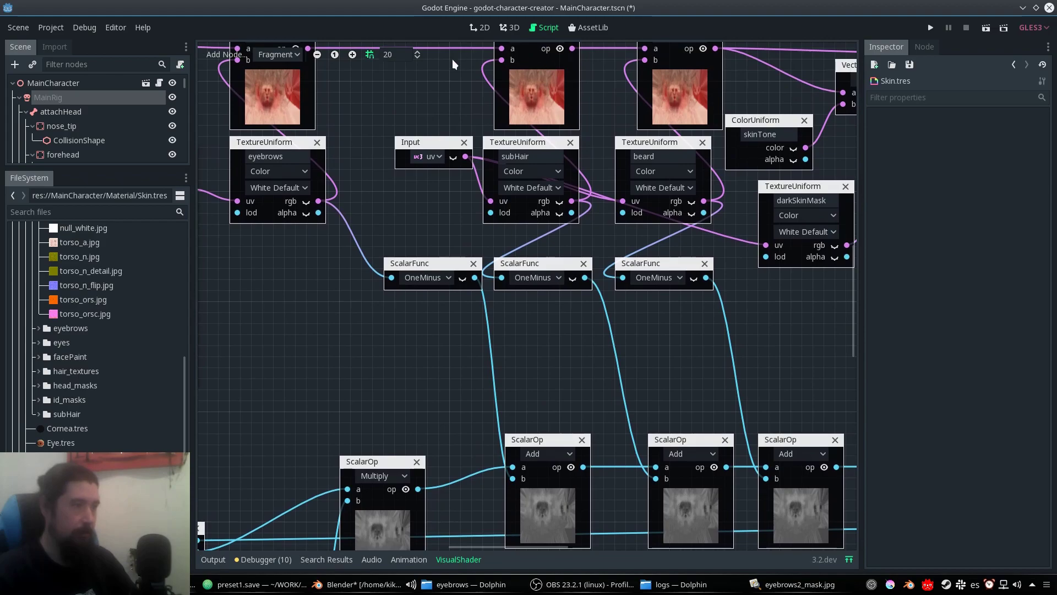
pyautogui.moveTo(432, 99); pyautogui.dragTo(414, 152, button='middle')
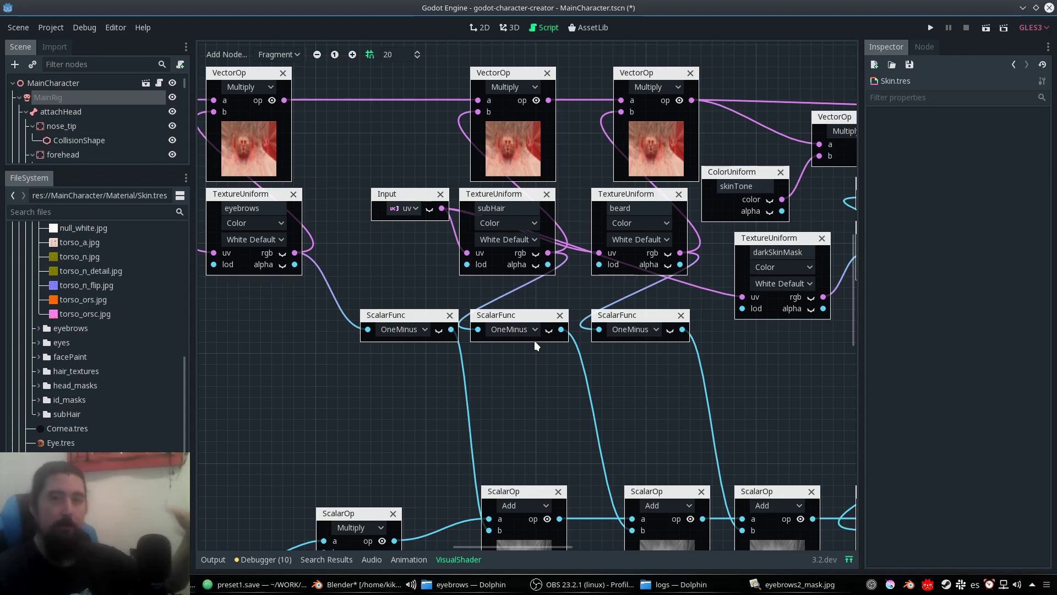
pyautogui.moveTo(570, 401); pyautogui.dragTo(498, 218, button='middle')
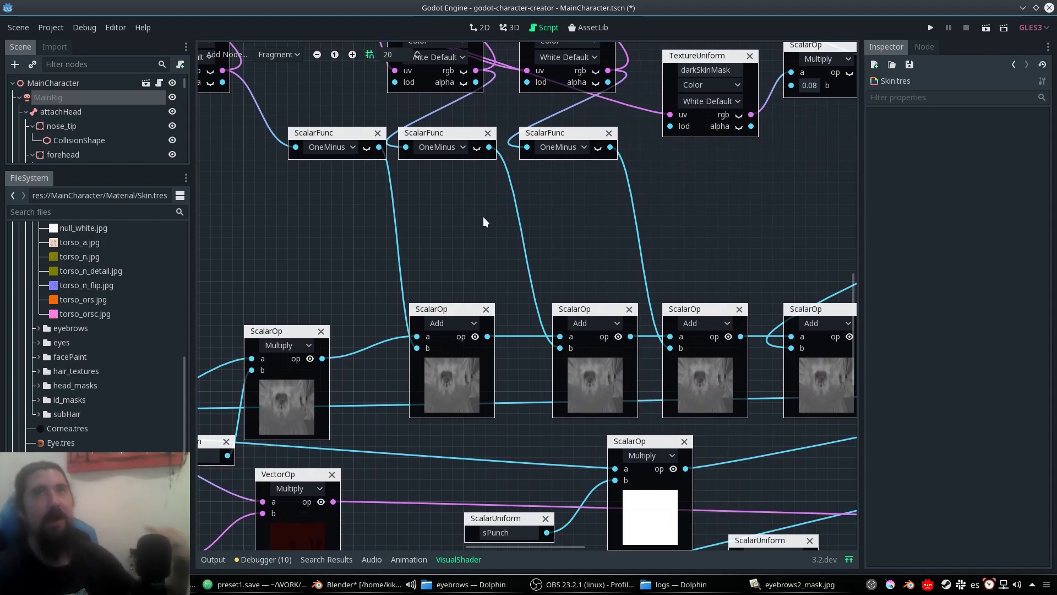
pyautogui.moveTo(591, 256); pyautogui.dragTo(556, 207, button='middle')
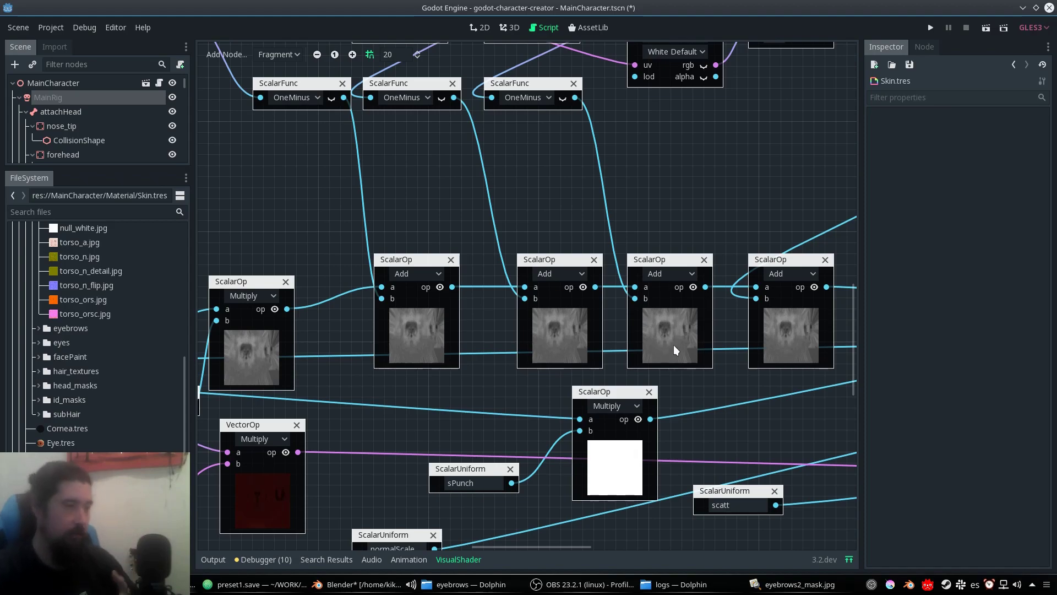
pyautogui.moveTo(704, 396); pyautogui.dragTo(676, 383, button='middle')
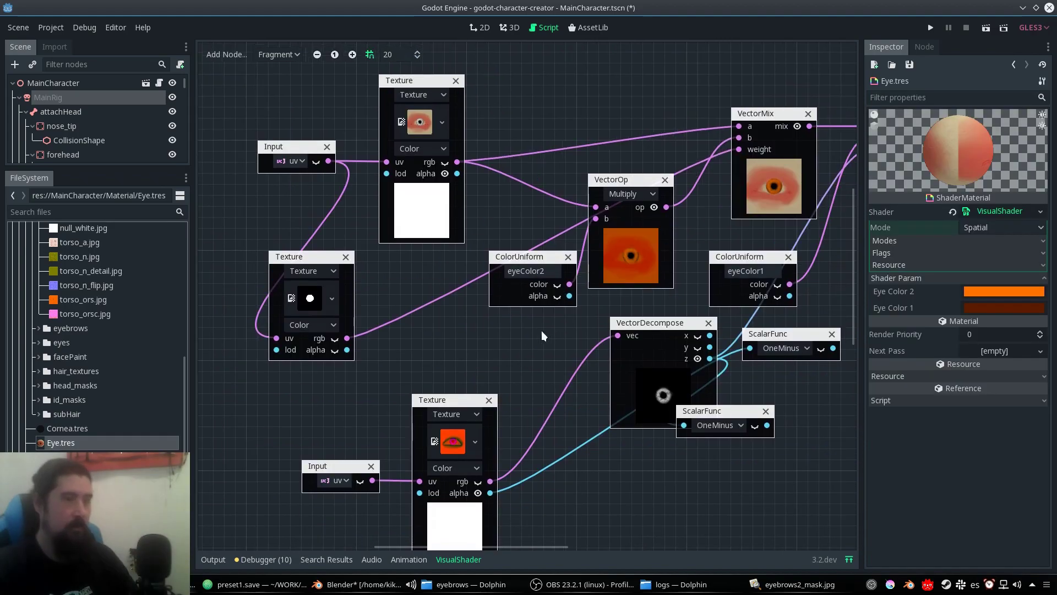
# Step: Inspect the Eye.tres shader graph, selecting the eyeColor1 and eyeColor2 color uniform nodes
pyautogui.moveTo(541, 330); pyautogui.dragTo(517, 311, button='middle')
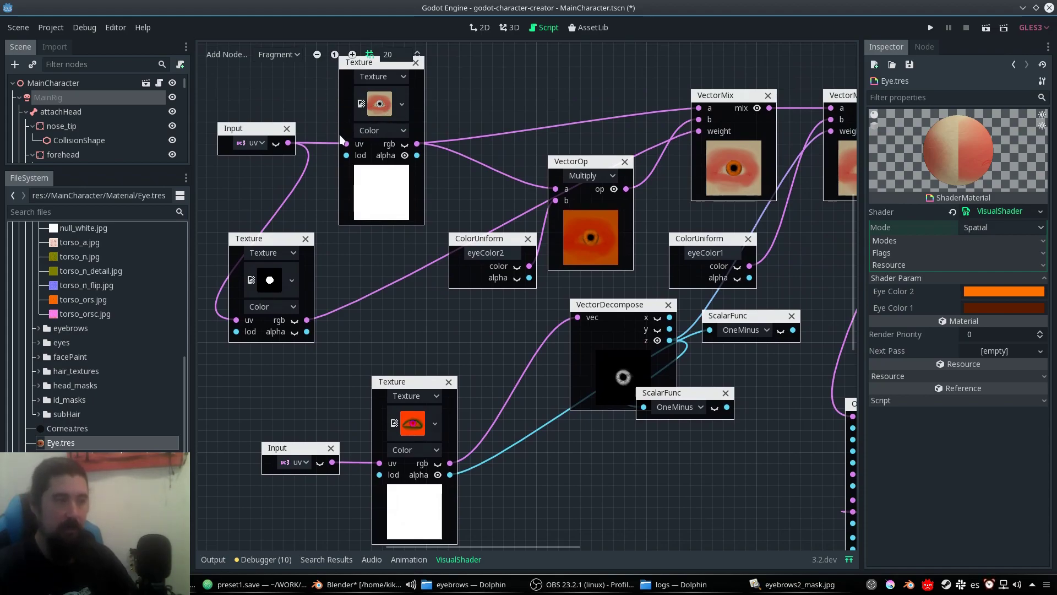
pyautogui.moveTo(407, 279); pyautogui.dragTo(309, 307, button='middle')
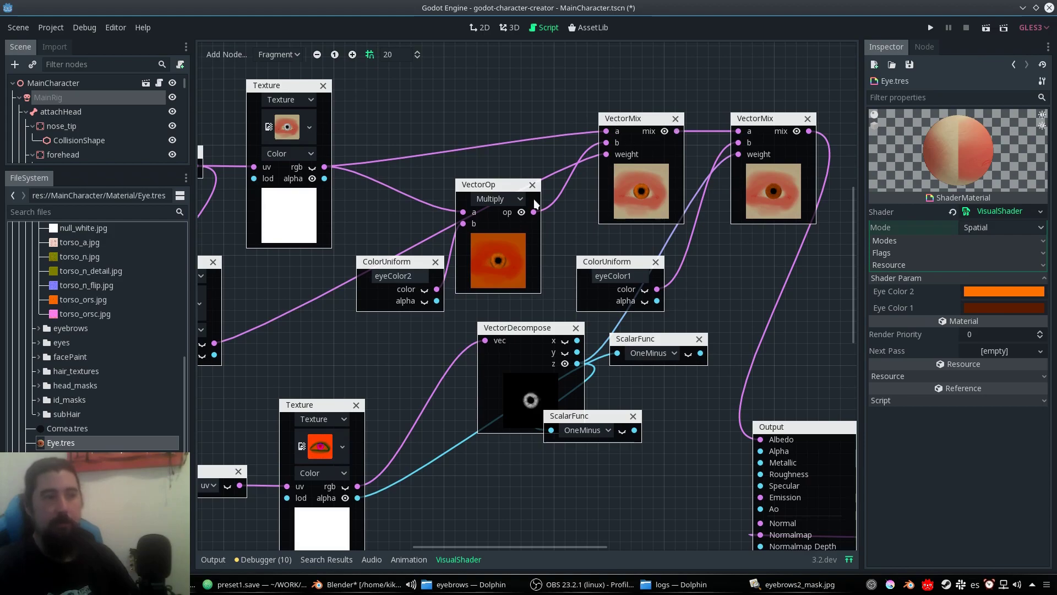
pyautogui.click(630, 268)
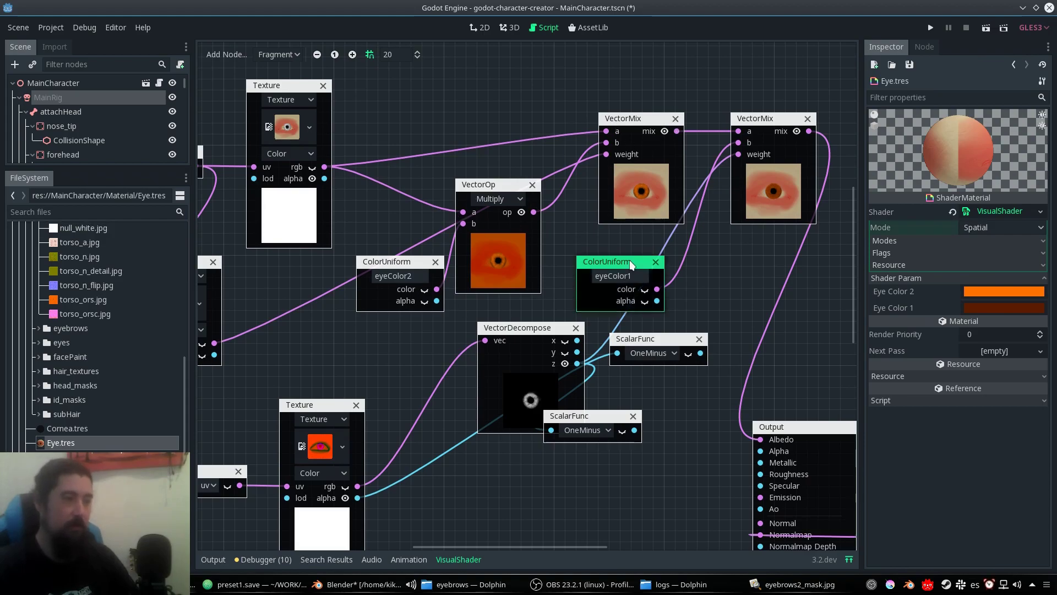
pyautogui.click(409, 269)
# Step: Shift the iris_mask texture node slightly to the right and review the graph through to the Output node
pyautogui.moveTo(634, 310); pyautogui.dragTo(716, 276, button='middle')
pyautogui.moveTo(262, 230); pyautogui.dragTo(317, 231)
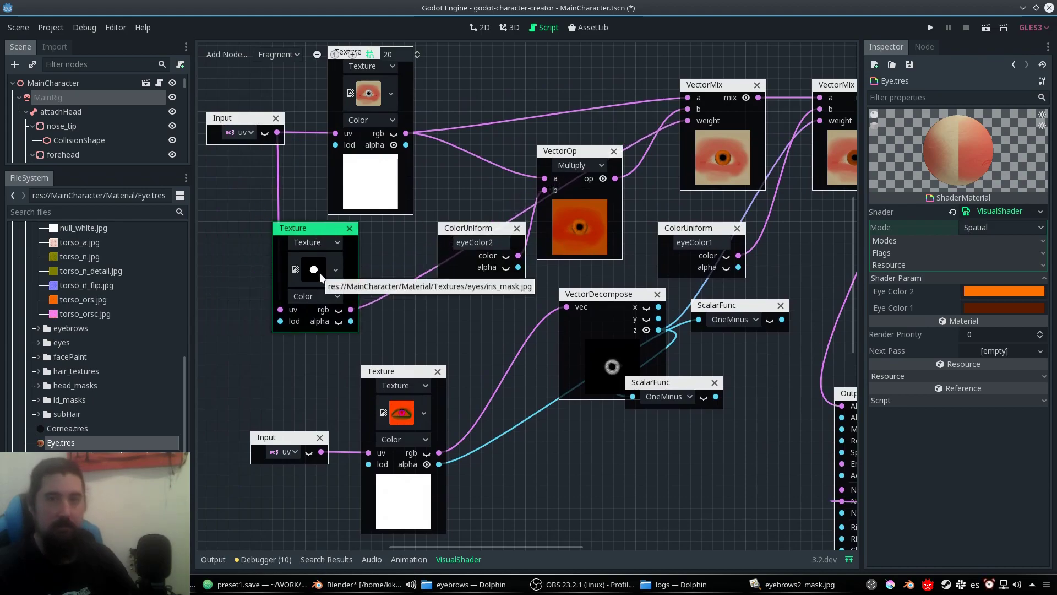
pyautogui.moveTo(391, 294); pyautogui.dragTo(489, 140, button='middle')
pyautogui.moveTo(421, 203); pyautogui.dragTo(531, 176, button='middle')
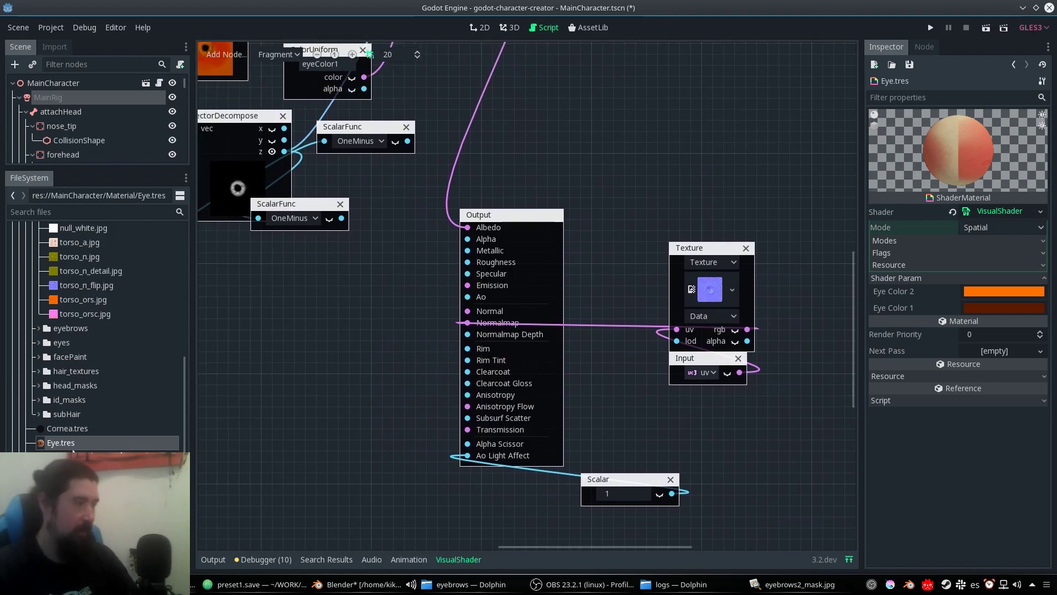
# Step: Open the Cornea.tres material and inspect its transparency, specular, roughness and refraction properties
pyautogui.click(78, 428)
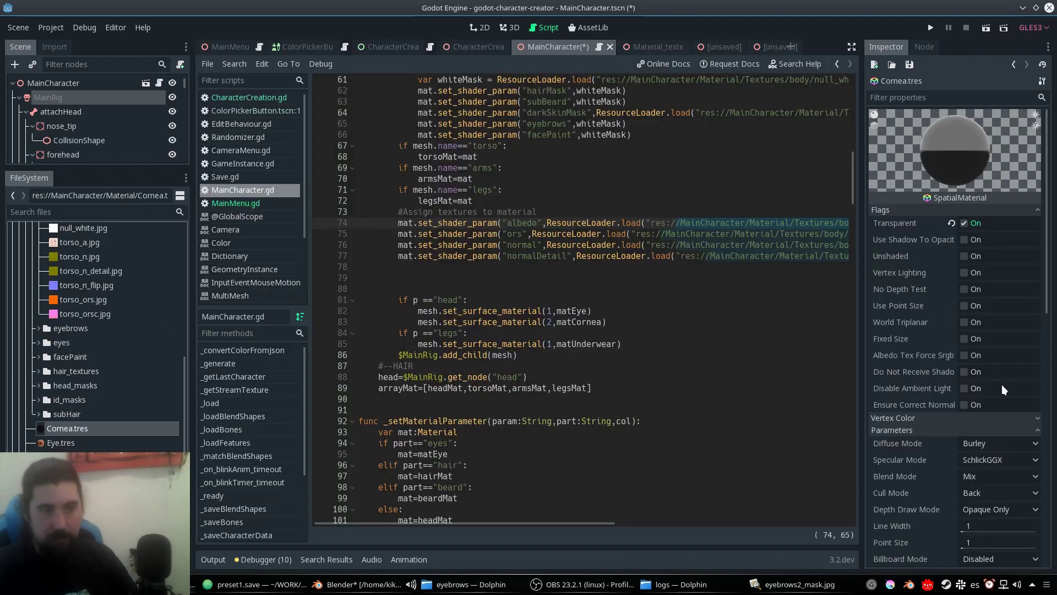
pyautogui.scroll(-5, 1002, 384)
pyautogui.scroll(-6, 1001, 384)
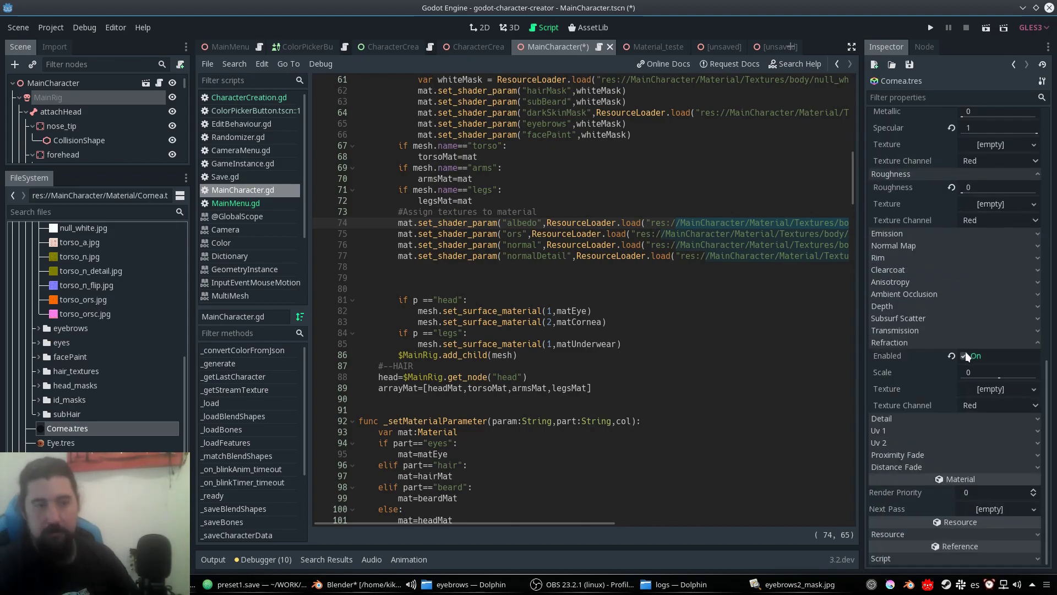
pyautogui.scroll(2, 581, 300)
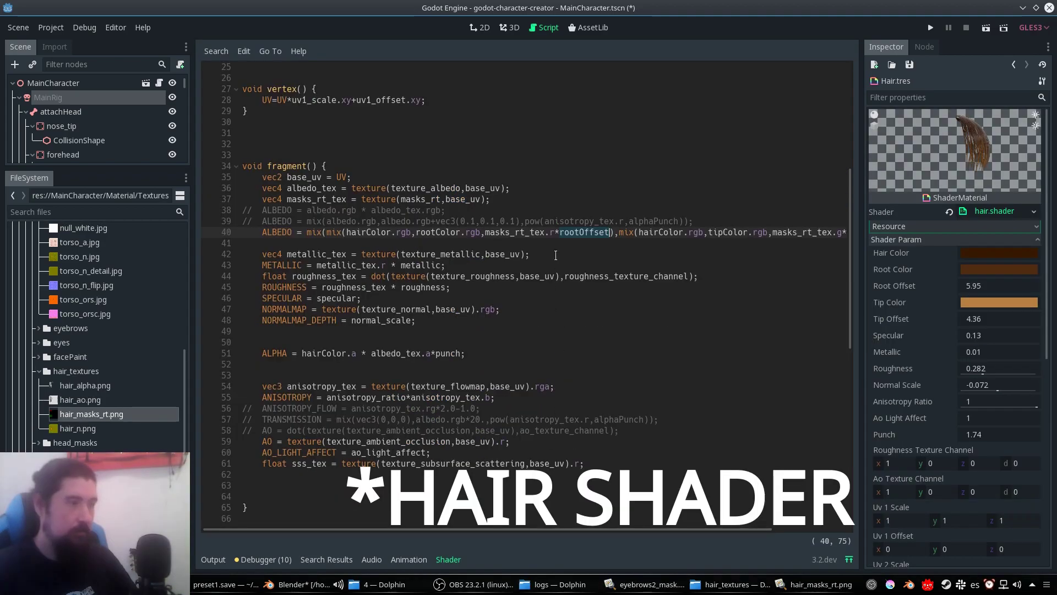
# Step: Highlight masks_rt_tex.r in the hair shader's ALBEDO line and view the hair_masks_rt.png mask image
pyautogui.click(553, 239)
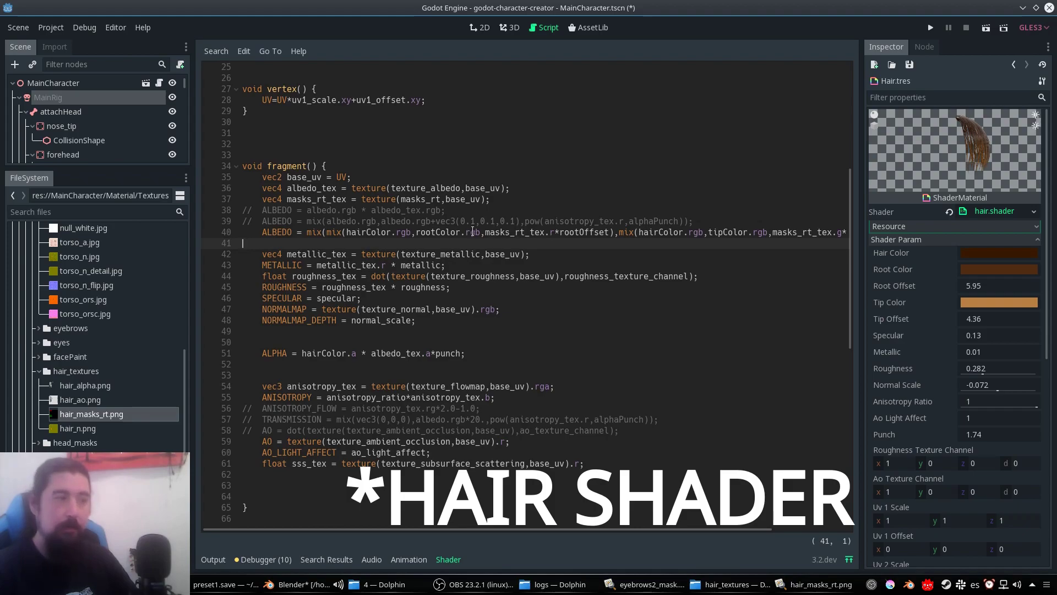
pyautogui.click(333, 234)
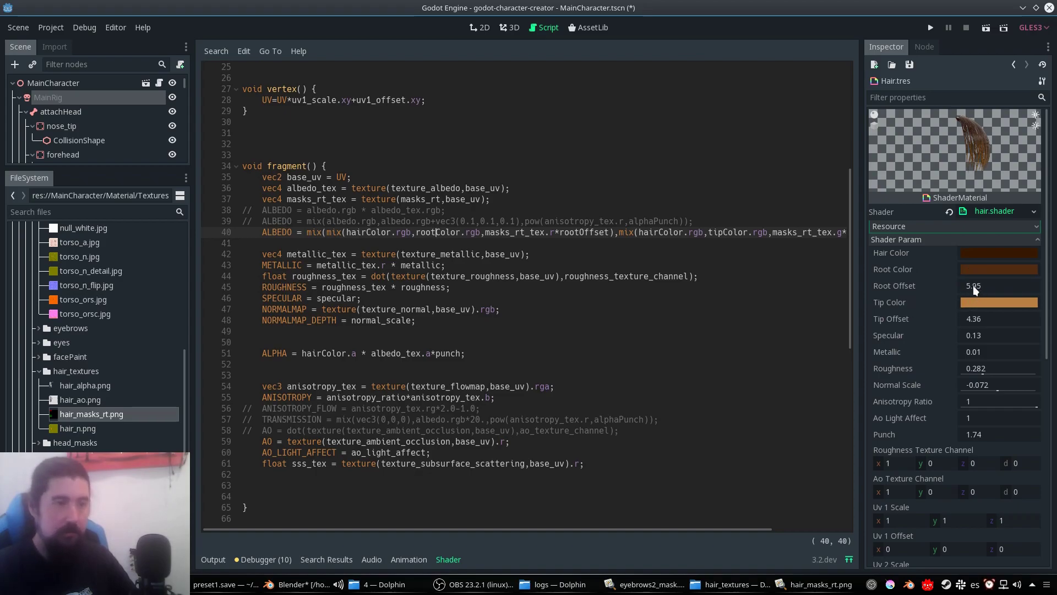
pyautogui.moveTo(485, 234); pyautogui.dragTo(550, 236)
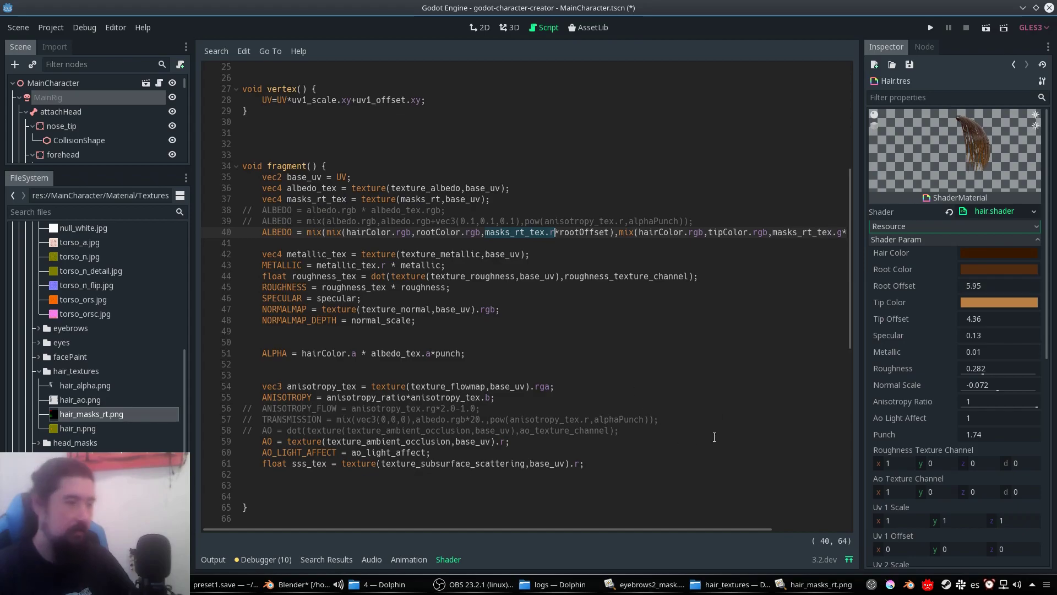
pyautogui.hotkey('alt', 'Tab')
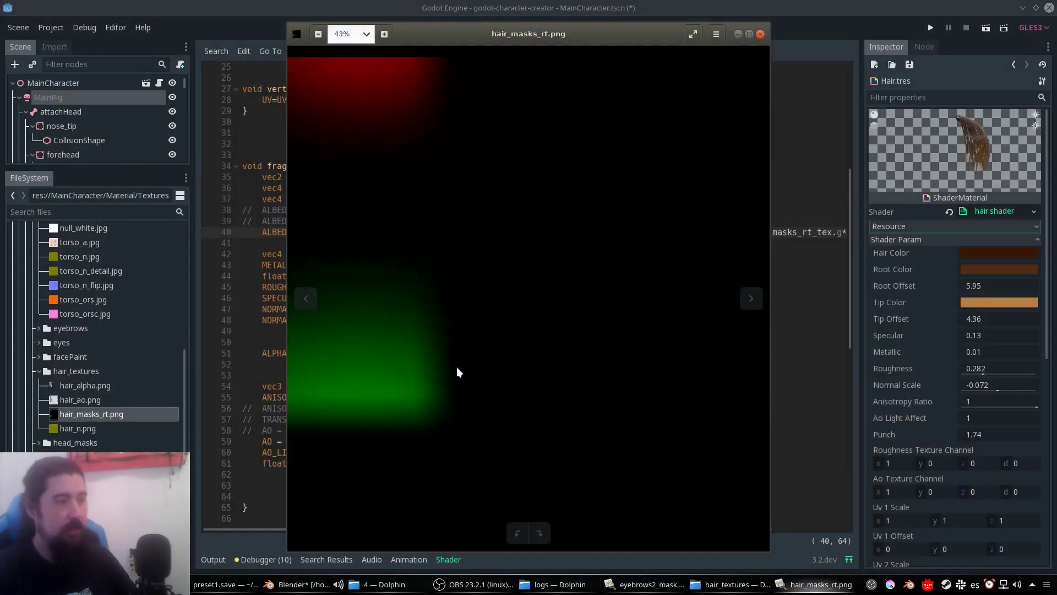
pyautogui.hotkey('alt', 'Tab')
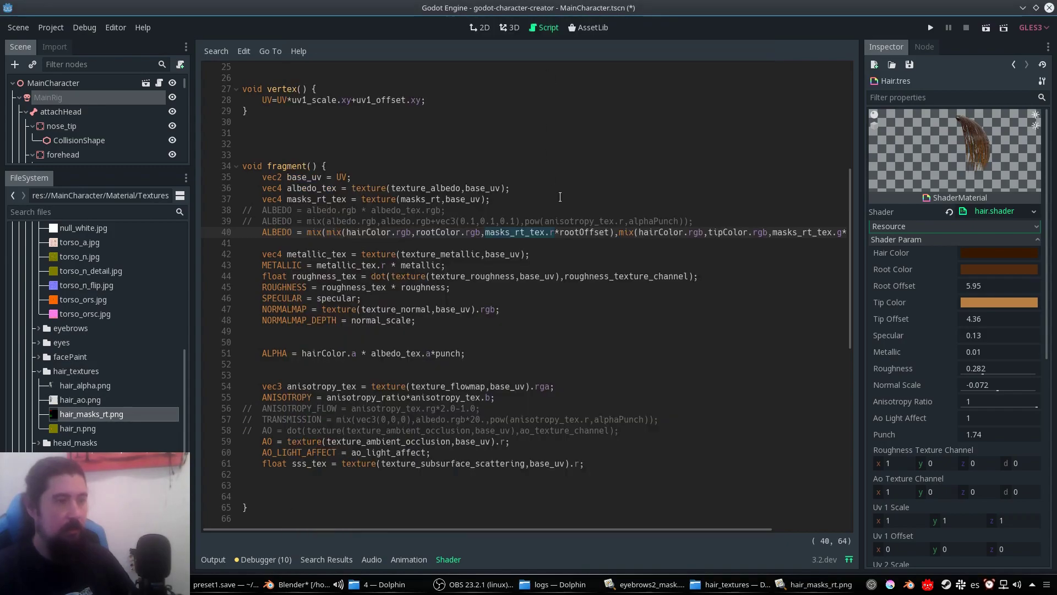
# Step: Highlight rootOffset in the hair shader's ALBEDO line and read the rest of the line through the tipOffset mix
pyautogui.doubleClick(576, 233)
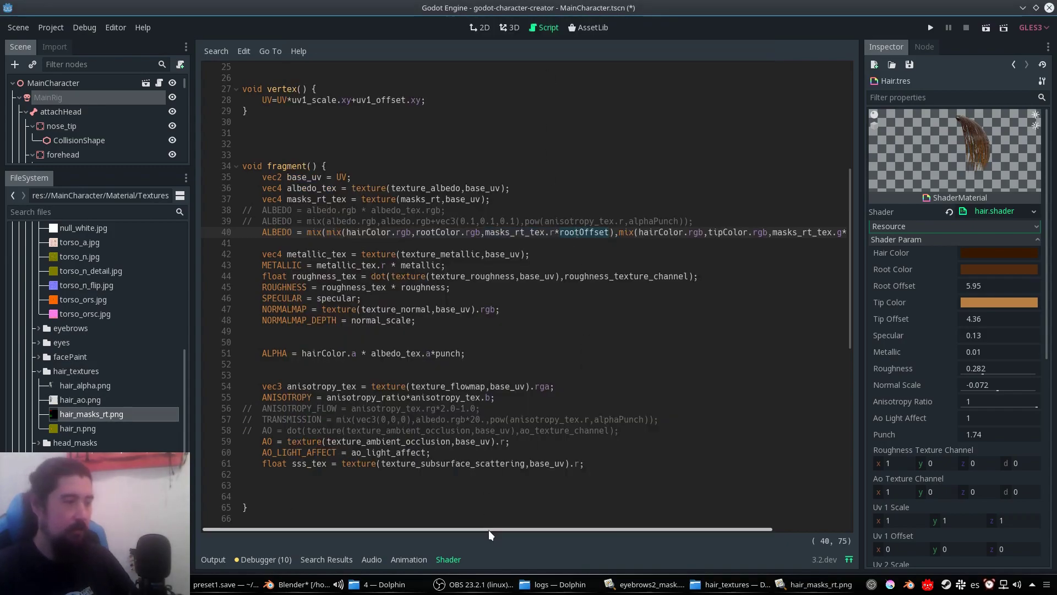
pyautogui.moveTo(493, 530); pyautogui.dragTo(511, 526)
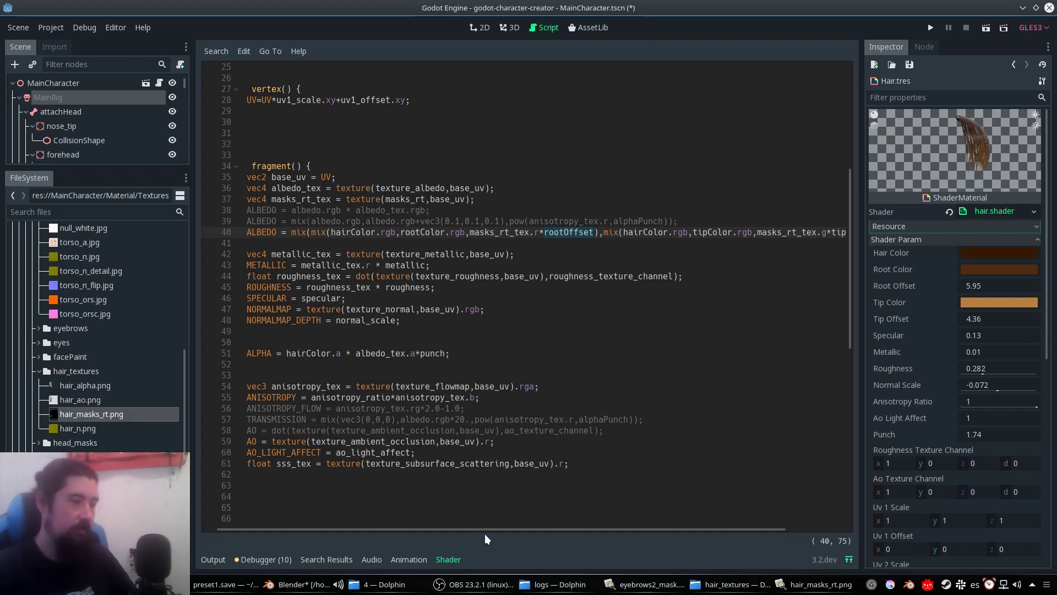
pyautogui.moveTo(487, 528); pyautogui.dragTo(553, 526)
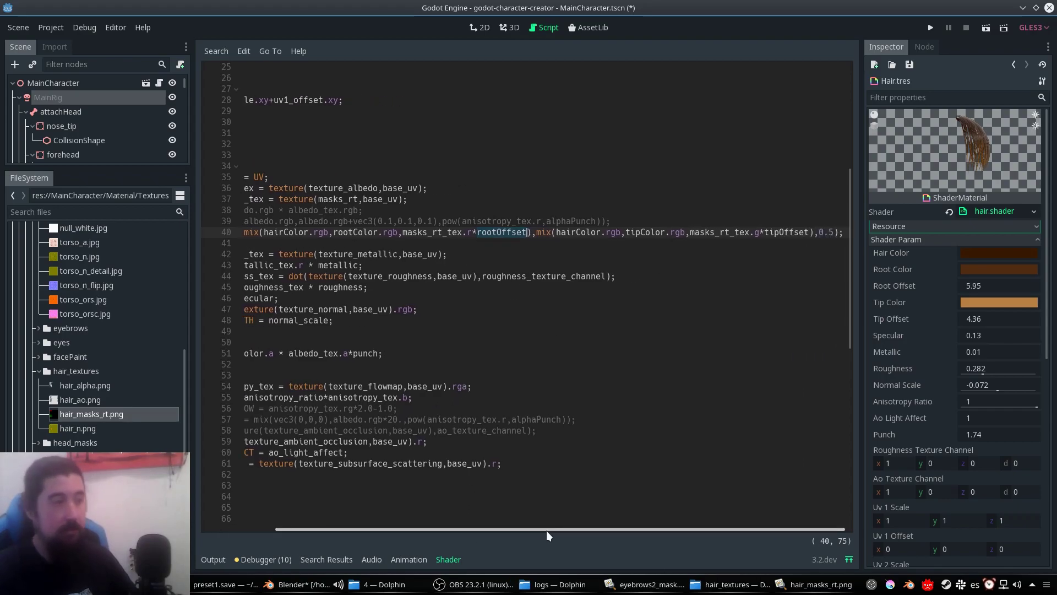